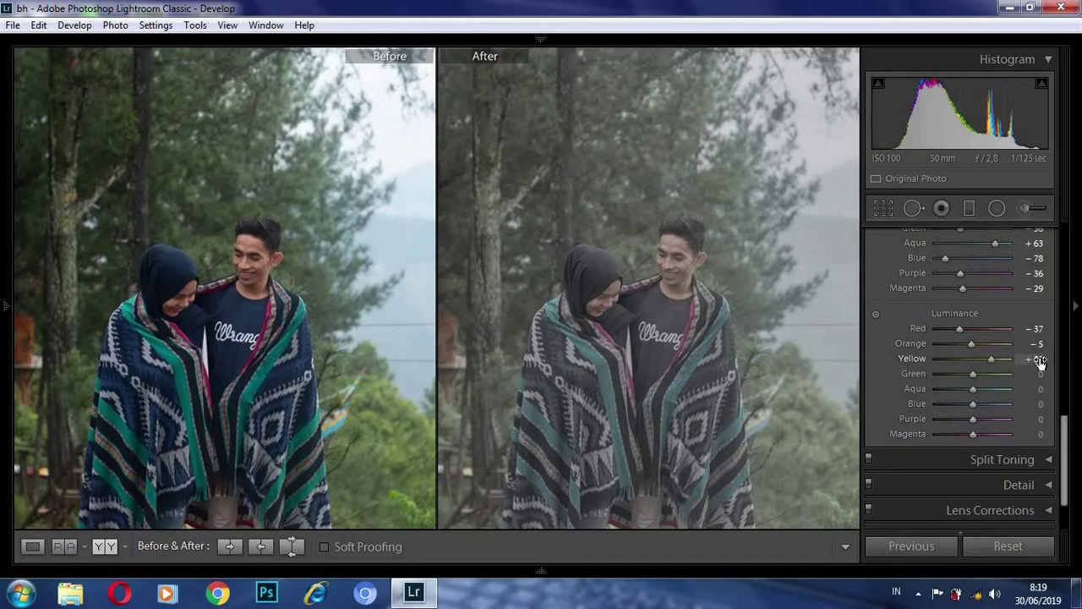
- Adjust the HSL Green and Aqua luminance sliders, then return to the unedited photo's Basic panel
mouse_move(960, 379)
mouse_down()
mouse_move(1001, 393)
mouse_move(958, 409)
mouse_up()
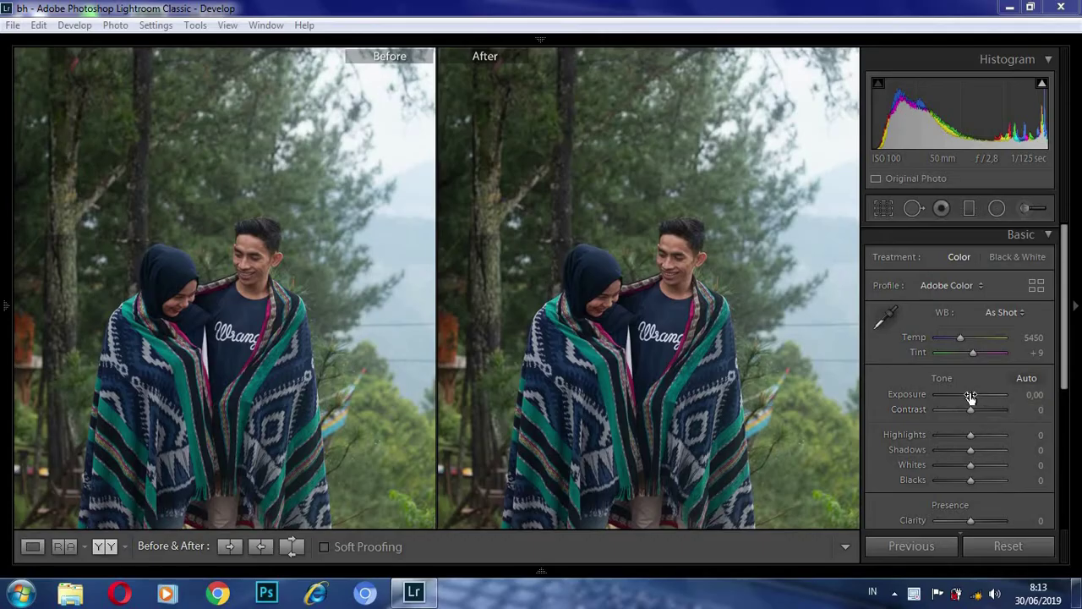
- Raise Exposure to +0.35
drag(973, 395, 975, 396)
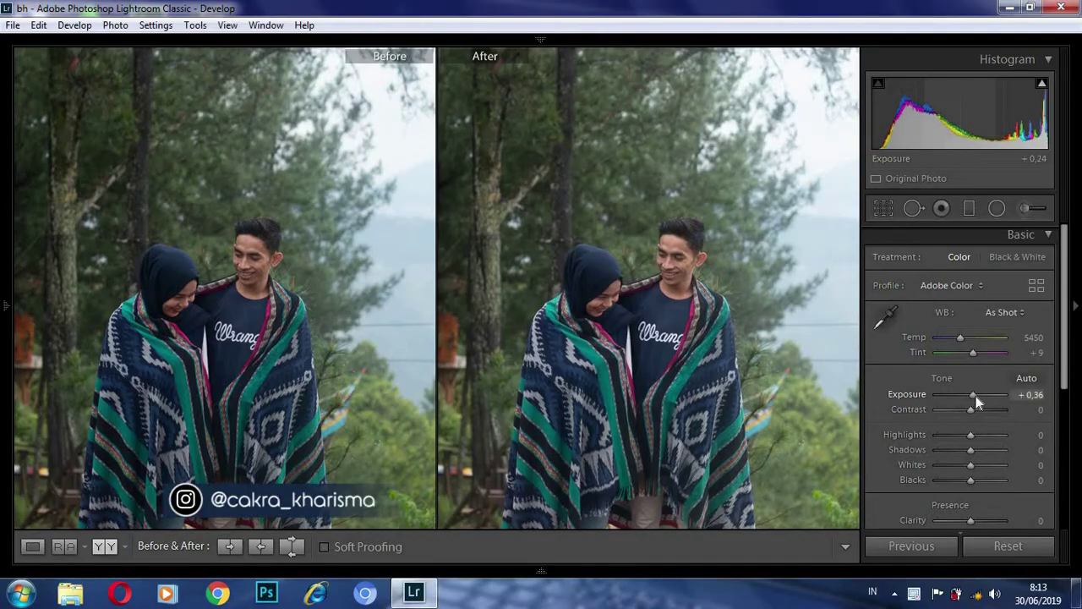
click(1031, 395)
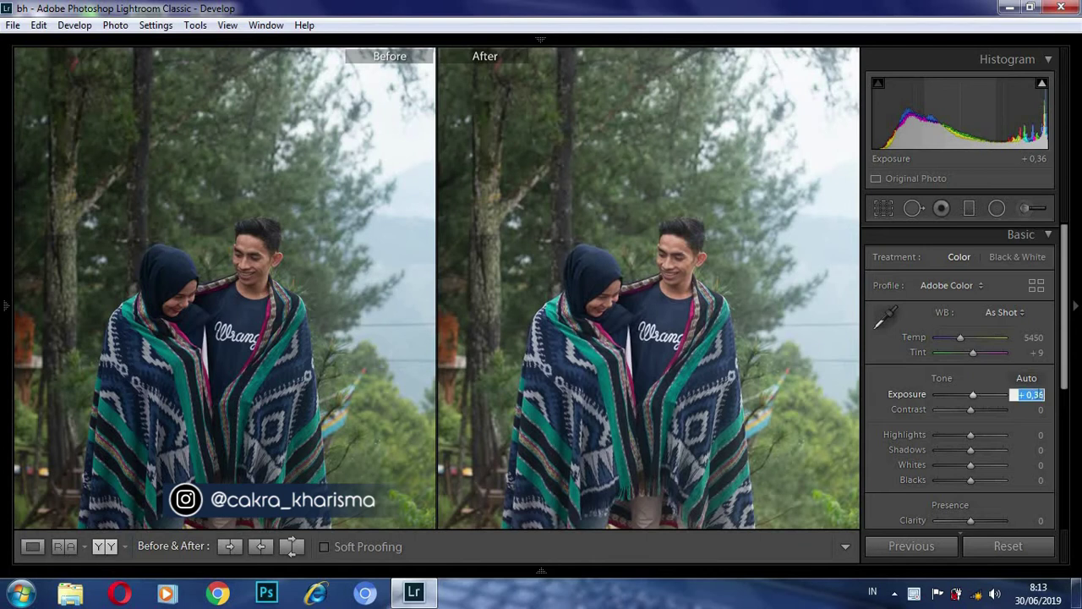
text(0)
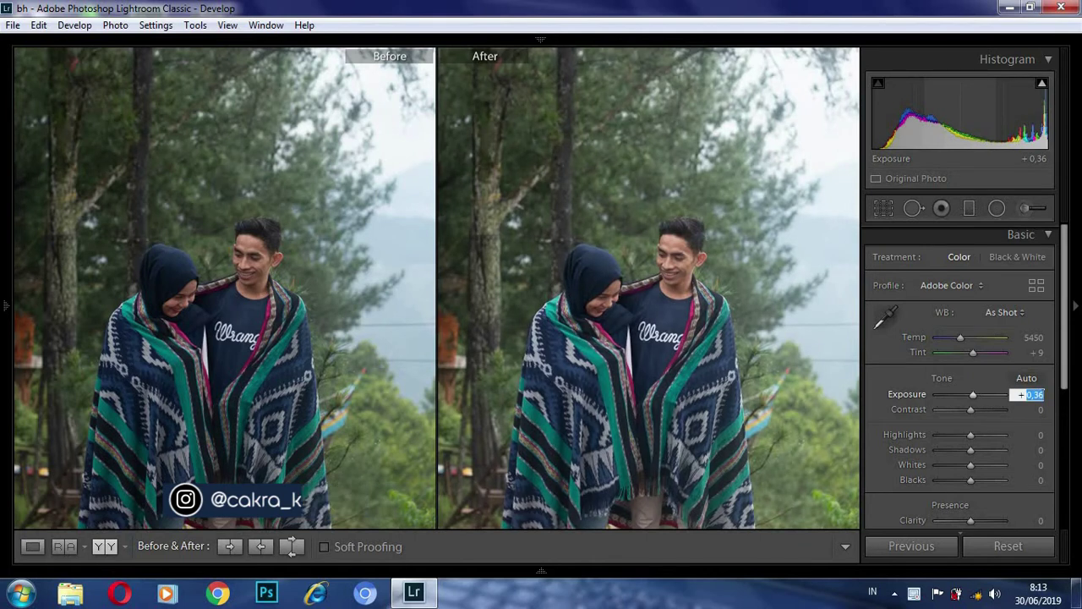
text(,35)
key(Return)
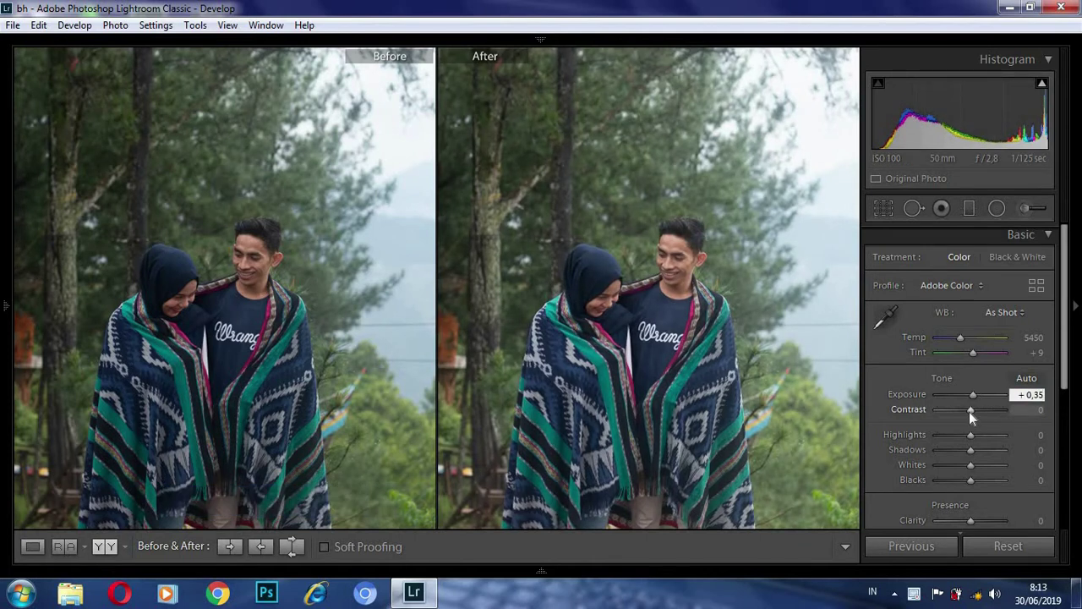
- Set Contrast to -23 and pull Highlights down toward -86
drag(969, 411, 963, 413)
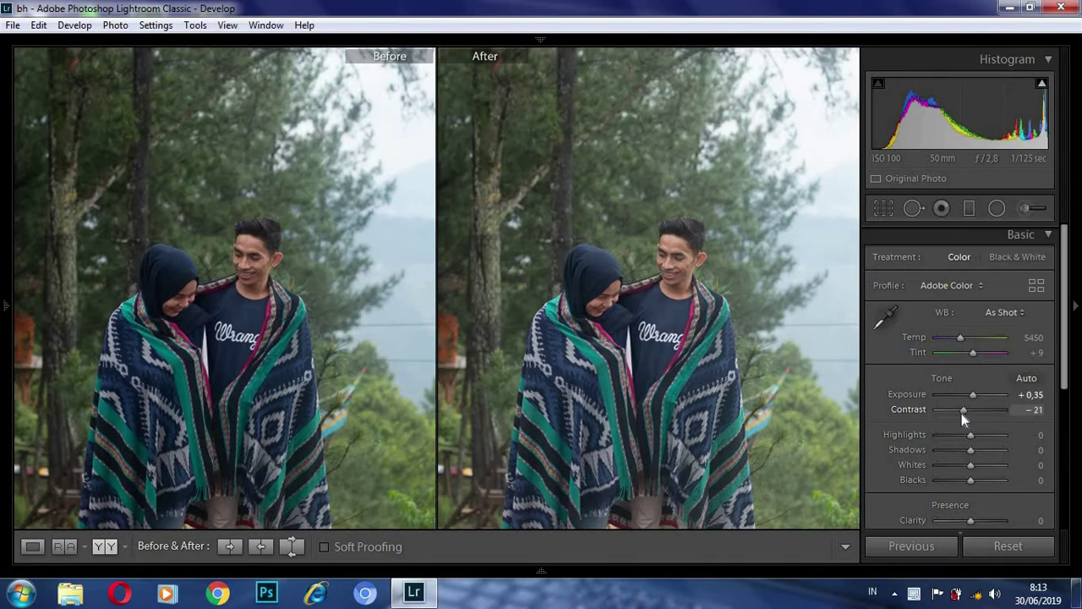
click(1024, 409)
text(-2)
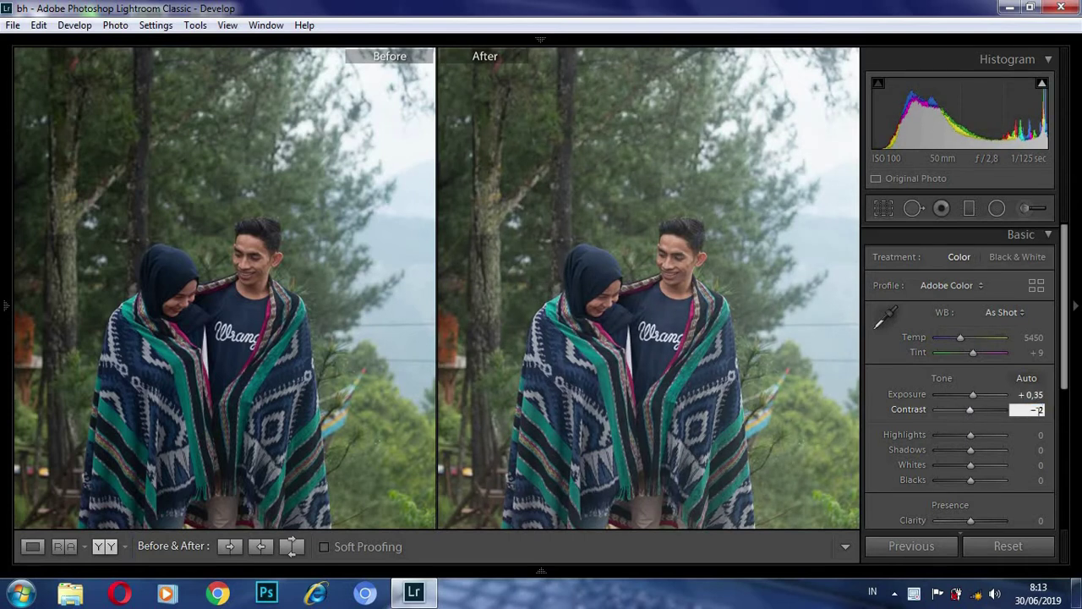
text(3)
key(Return)
mouse_move(970, 436)
mouse_down()
mouse_move(941, 437)
mouse_move(986, 455)
mouse_move(937, 465)
mouse_move(979, 479)
mouse_up()
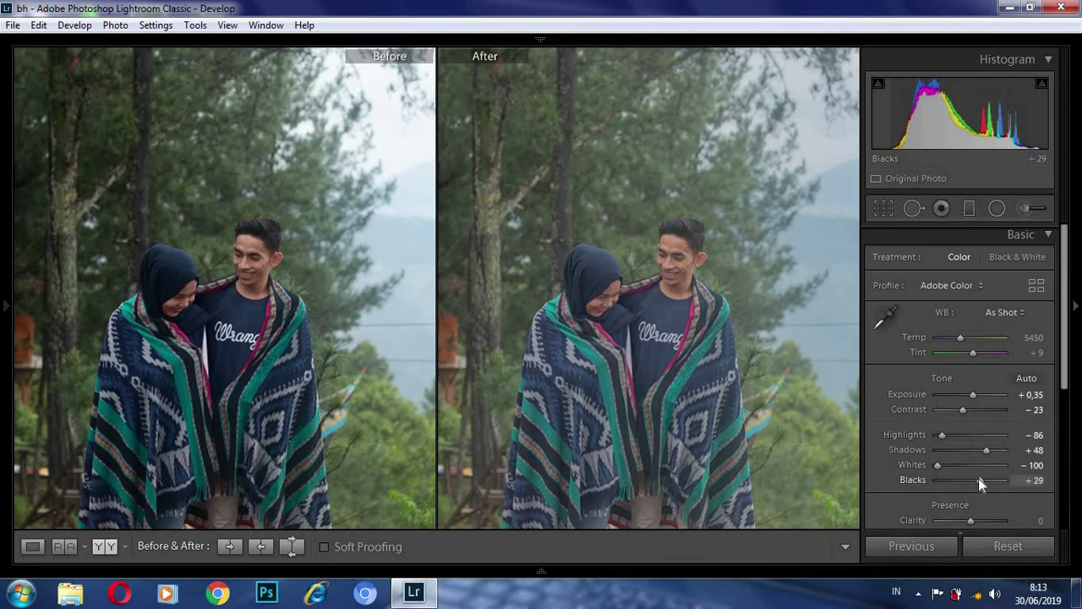
- Set Presence to Clarity -1, Saturation -49 and Vibrance +17
scroll(979, 448, down, 3)
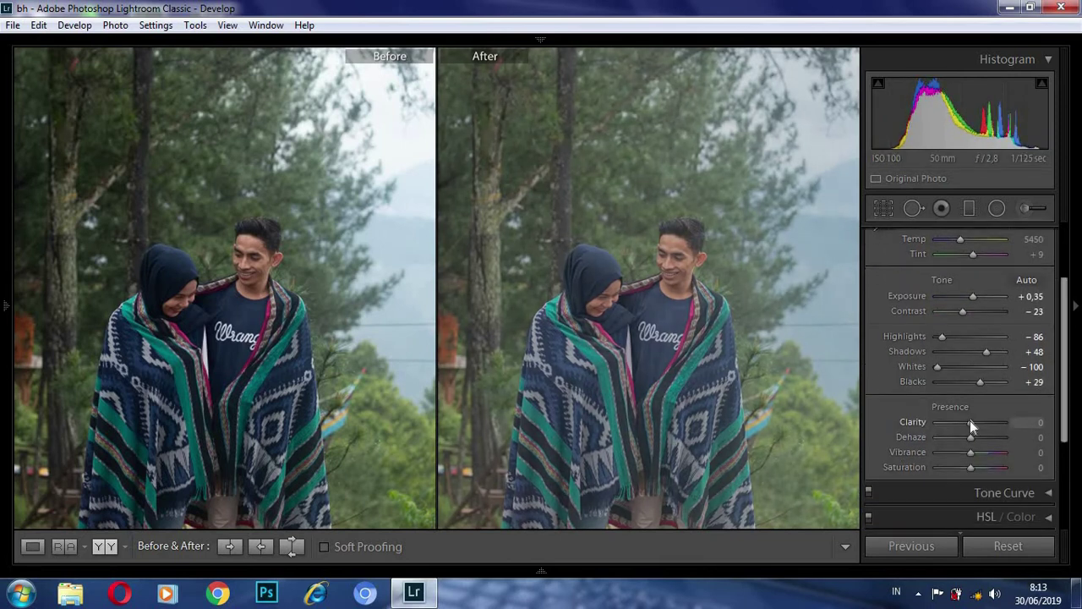
click(1033, 422)
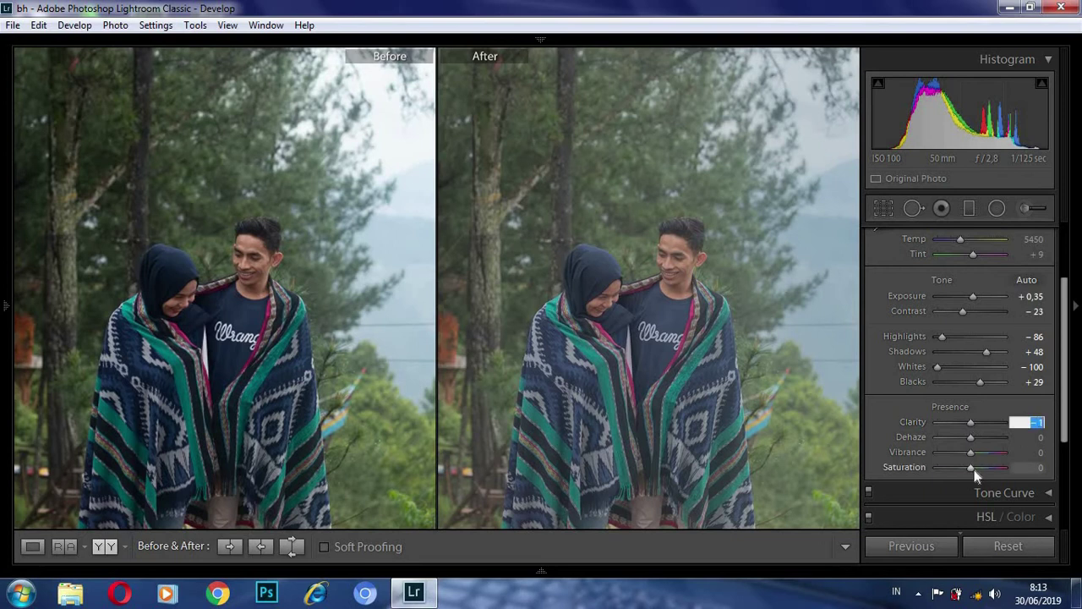
drag(974, 474, 960, 472)
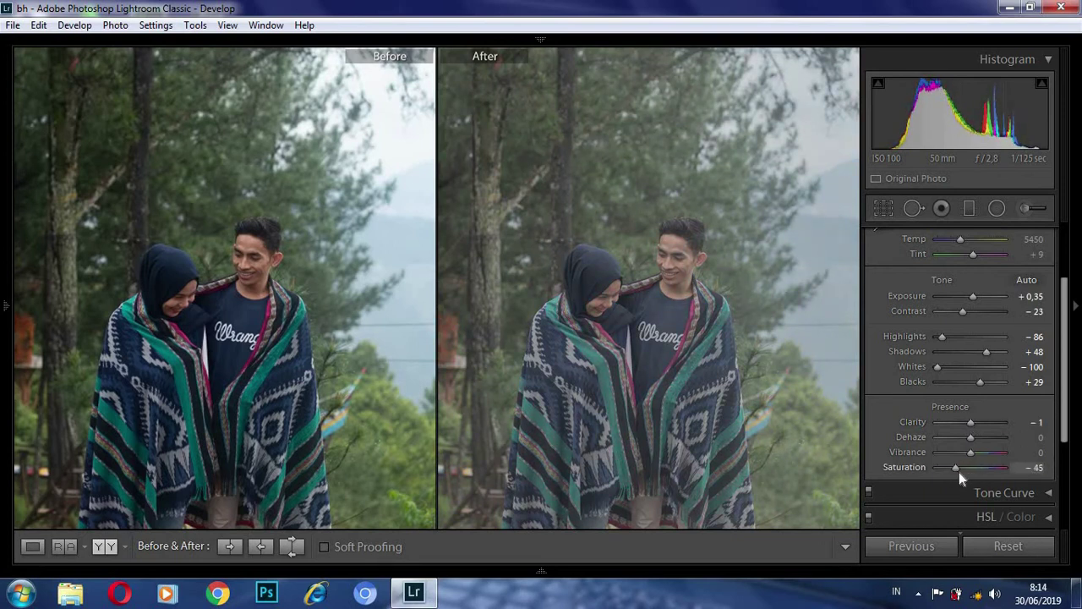
click(1033, 466)
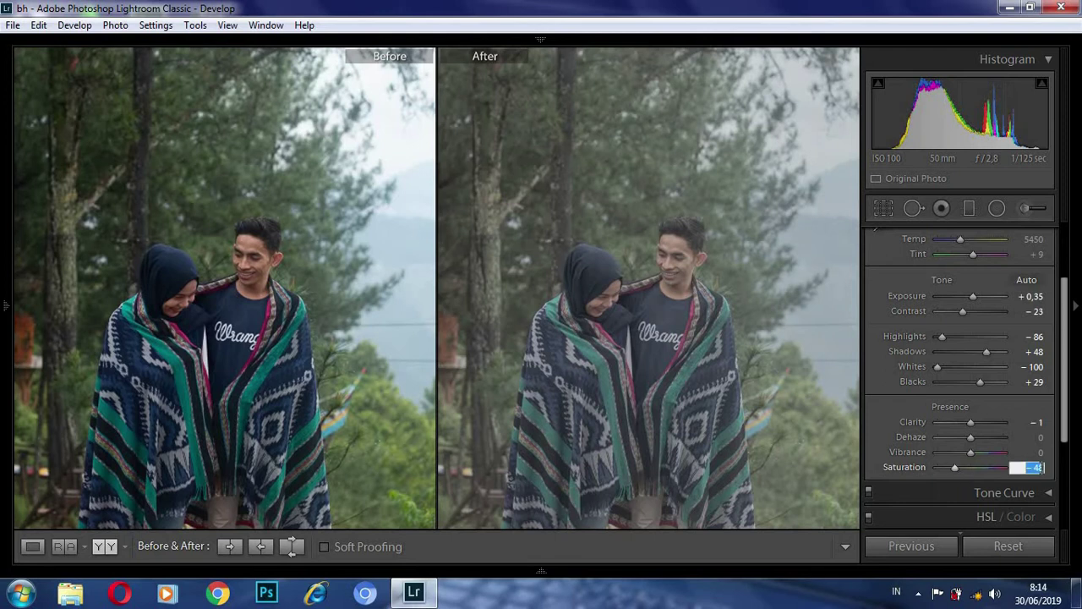
click(973, 453)
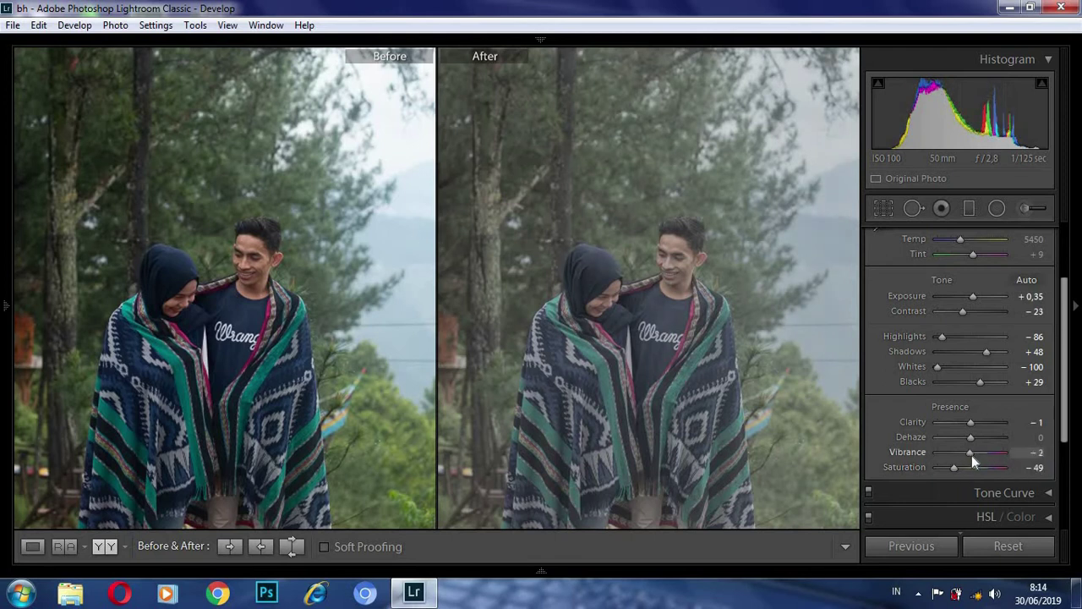
drag(983, 458, 979, 458)
drag(1063, 440, 1064, 444)
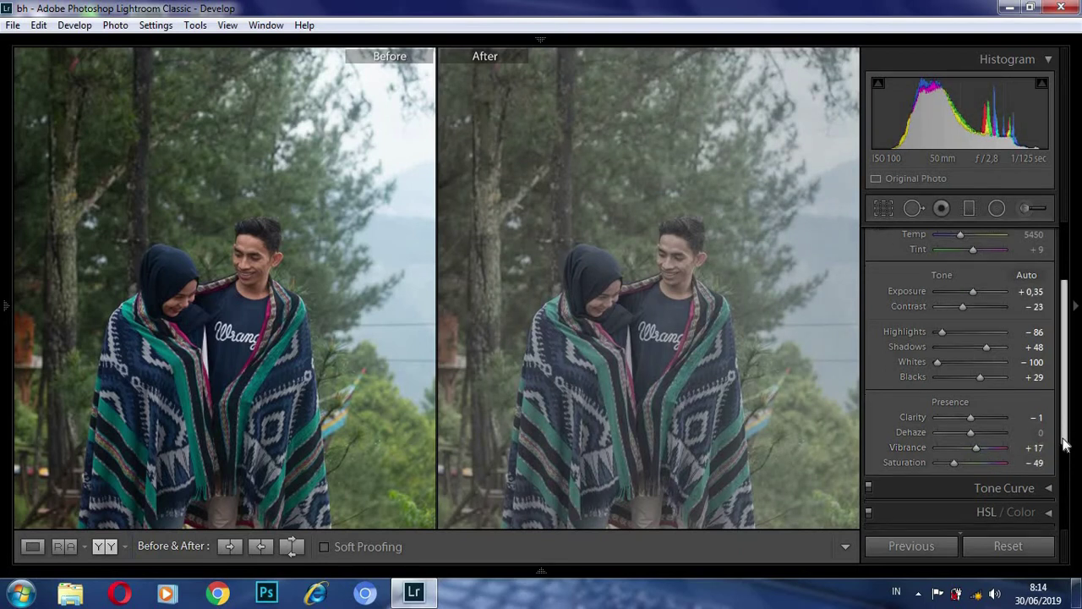
- Reset the Tone Curve channel to RGB and collapse the Tone Curve panel
scroll(1064, 444, down, 5)
click(1052, 362)
click(989, 478)
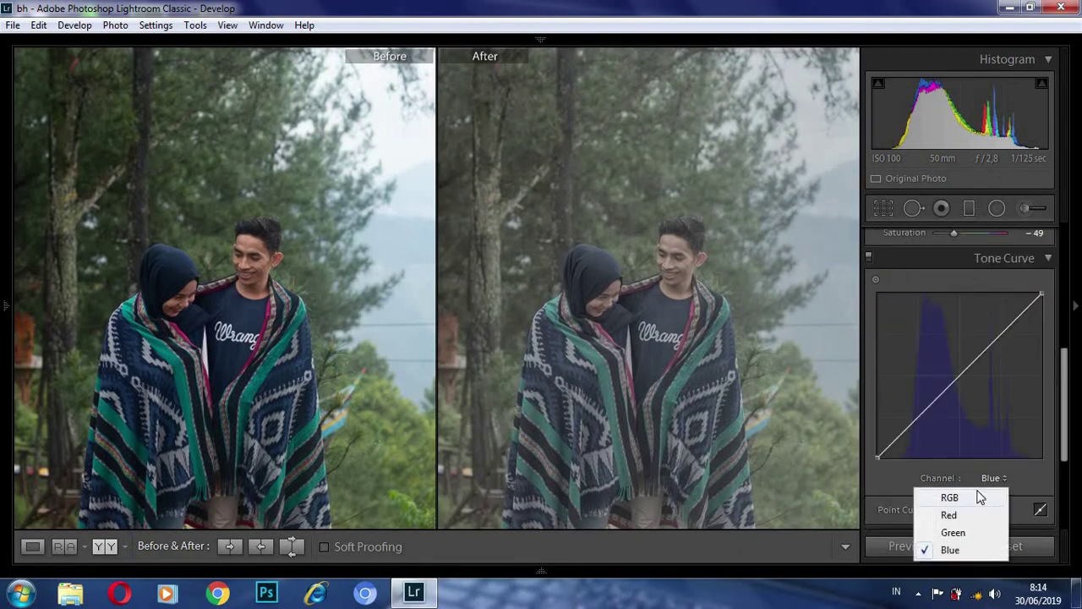
click(950, 497)
click(1048, 258)
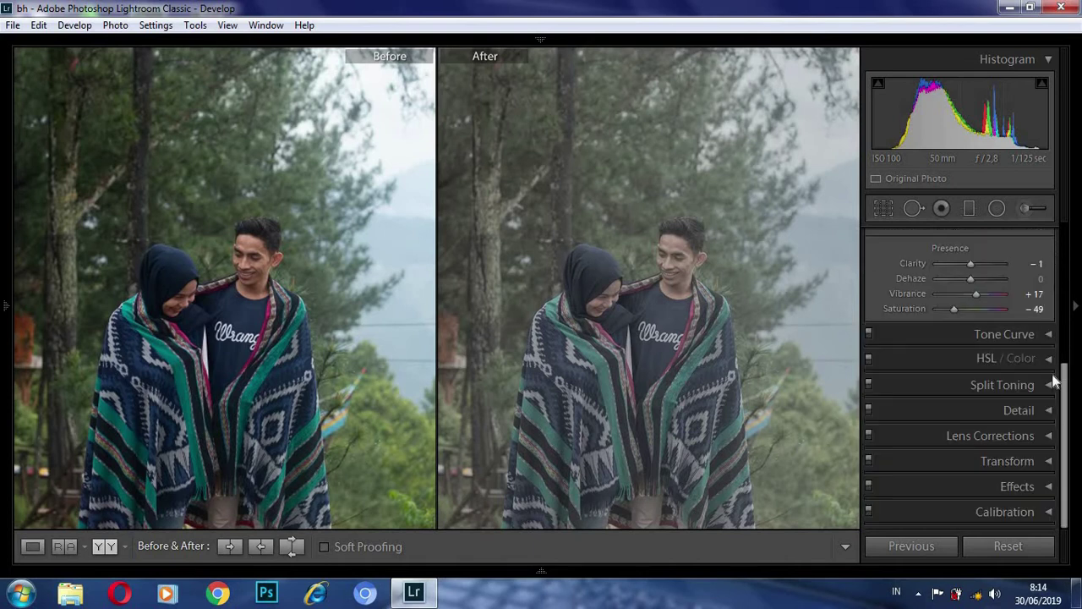
click(1048, 358)
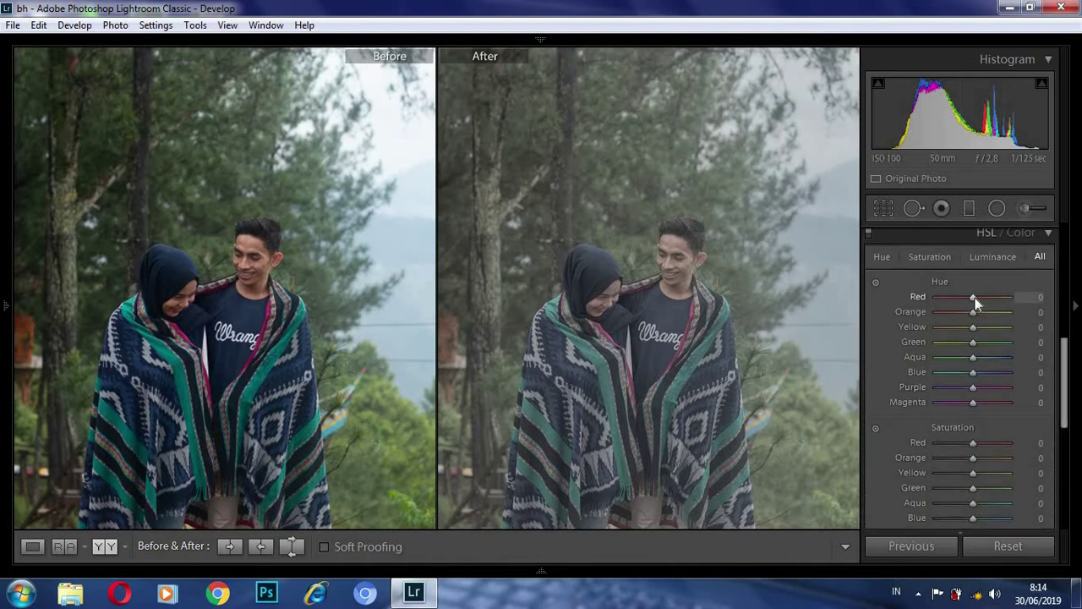
- Shift HSL hues: Red +6, Orange +1, Yellow +54, Green -15, Aqua +59, Blue -15, Purple +7, Magenta +8
mouse_move(977, 299)
mouse_down()
mouse_move(983, 330)
mouse_move(994, 330)
mouse_move(981, 347)
mouse_up()
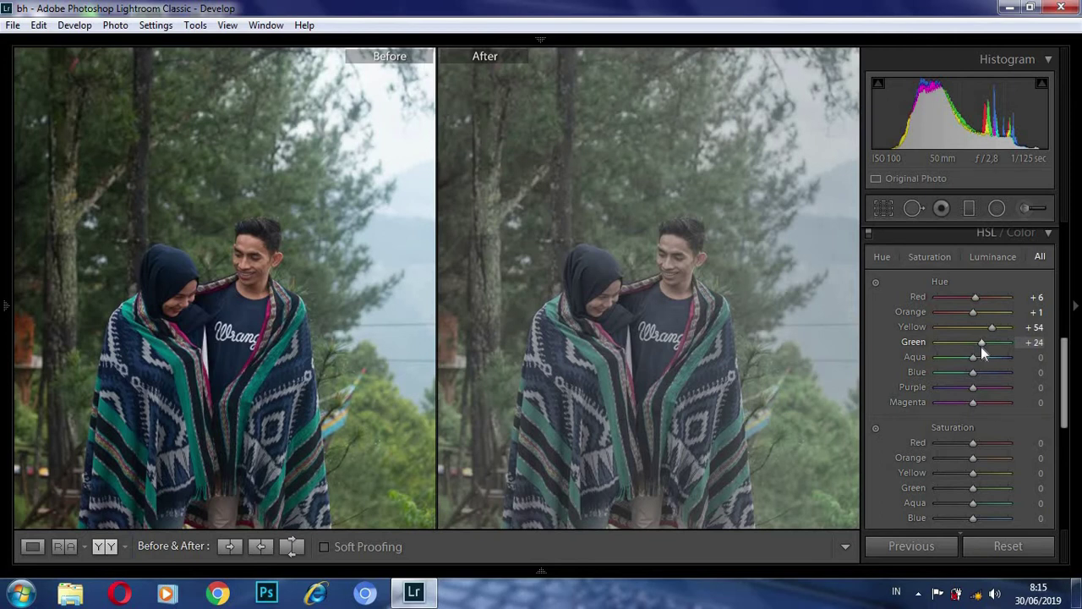
drag(981, 346, 966, 349)
drag(1035, 342, 1038, 343)
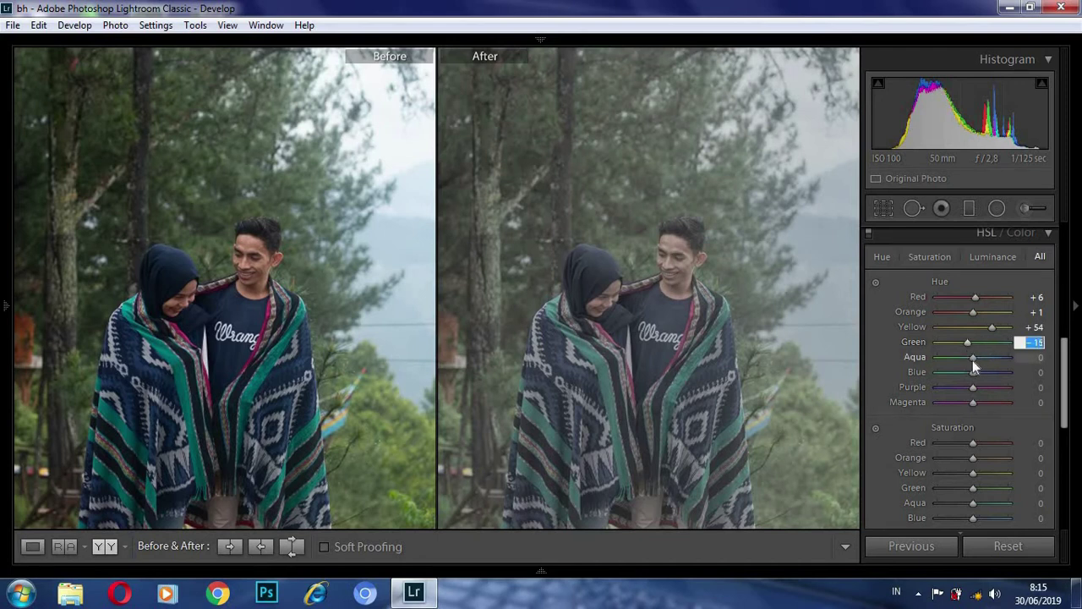
drag(973, 359, 994, 365)
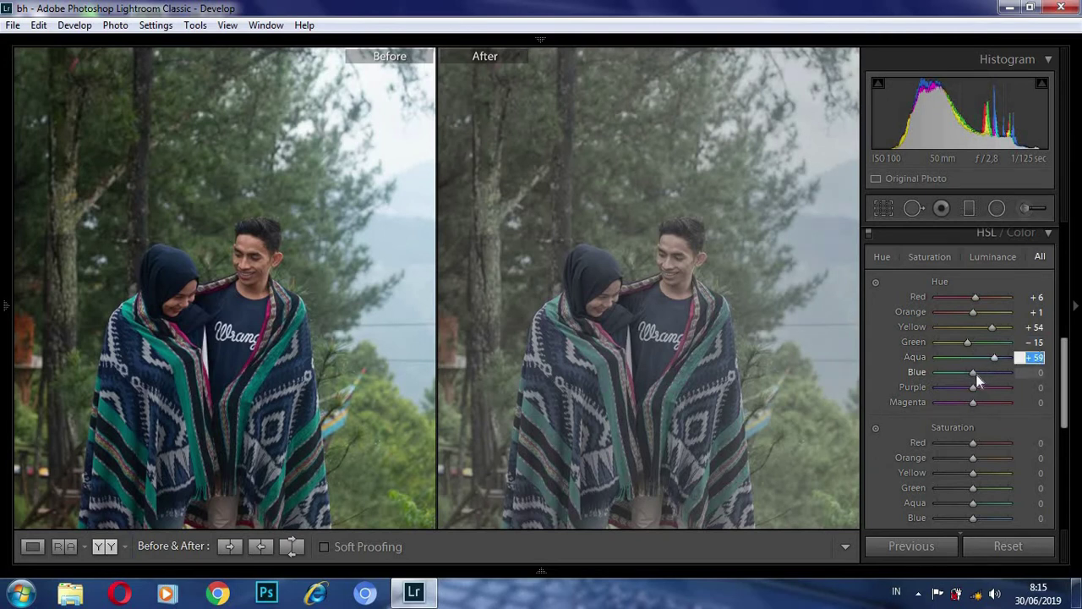
drag(976, 374, 970, 377)
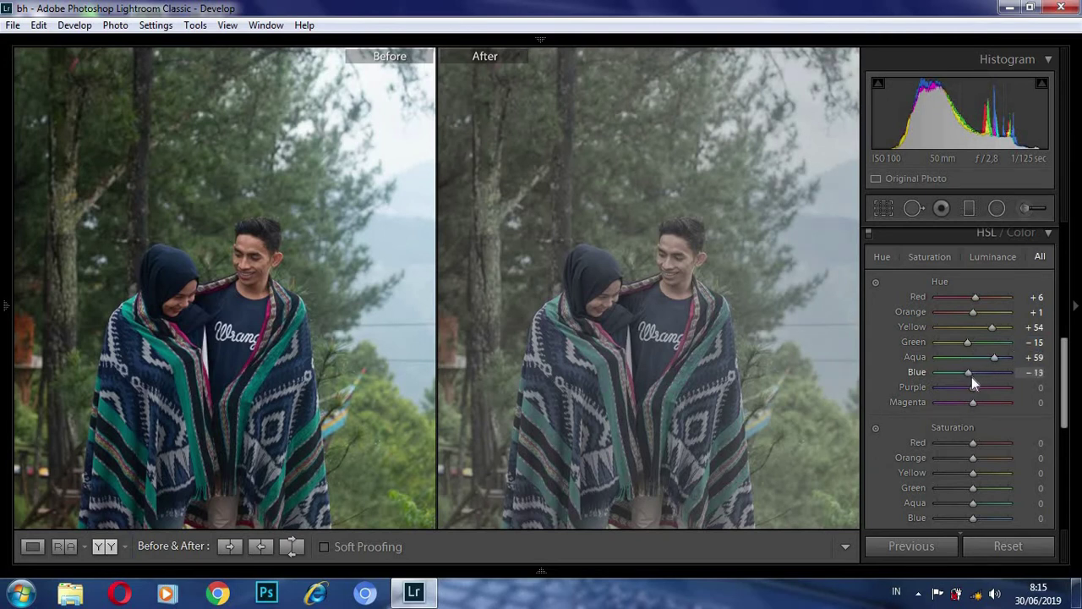
click(1039, 375)
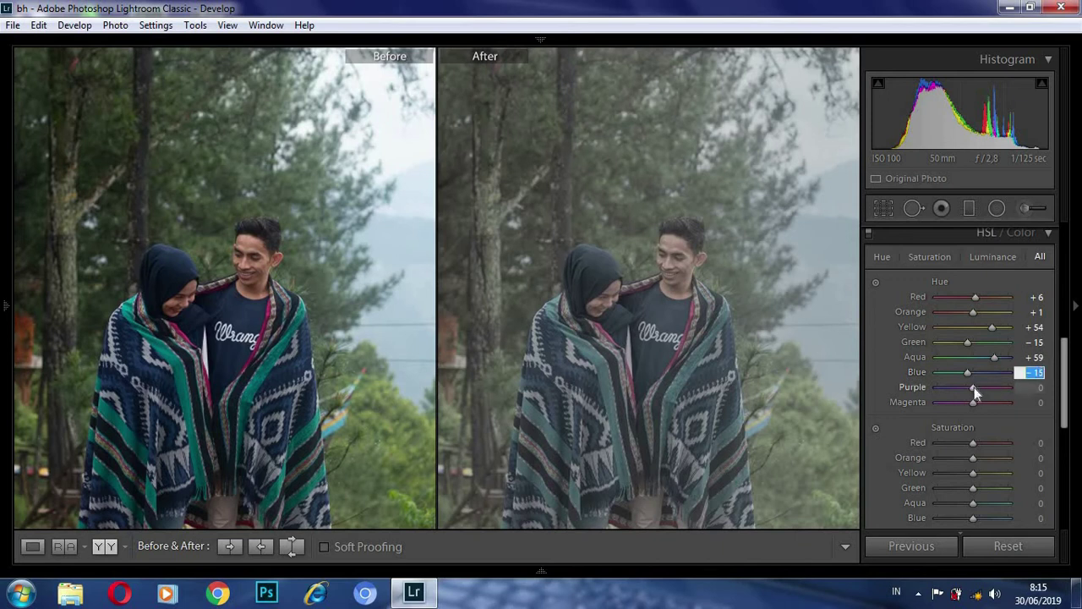
drag(1043, 386, 1048, 403)
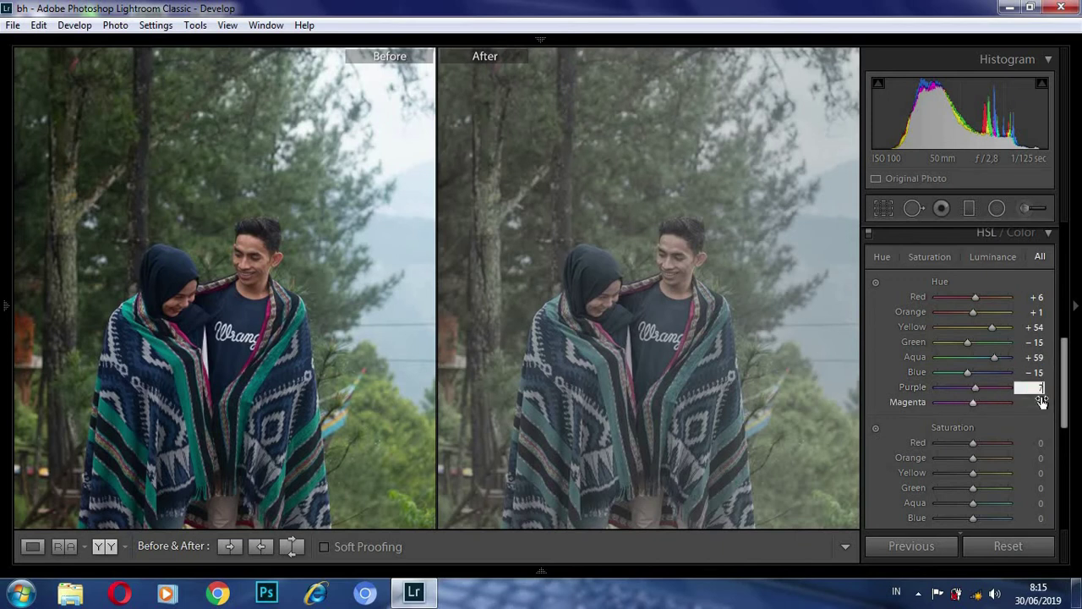
scroll(1060, 409, down, 3)
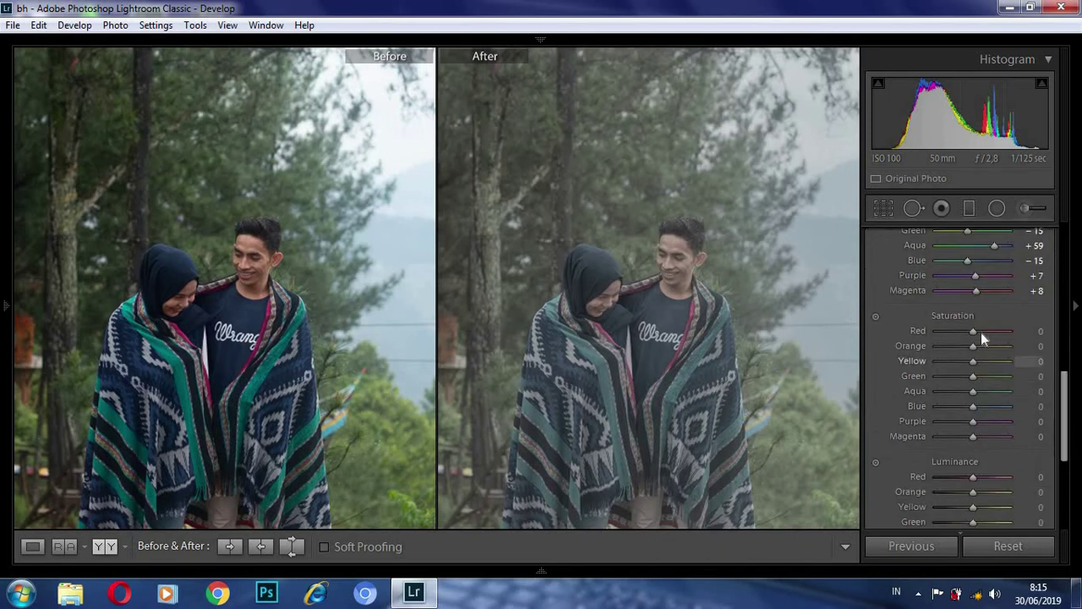
- Set HSL saturation for Red +22, Yellow -30 and Green -36
drag(973, 334, 981, 335)
drag(978, 363, 959, 381)
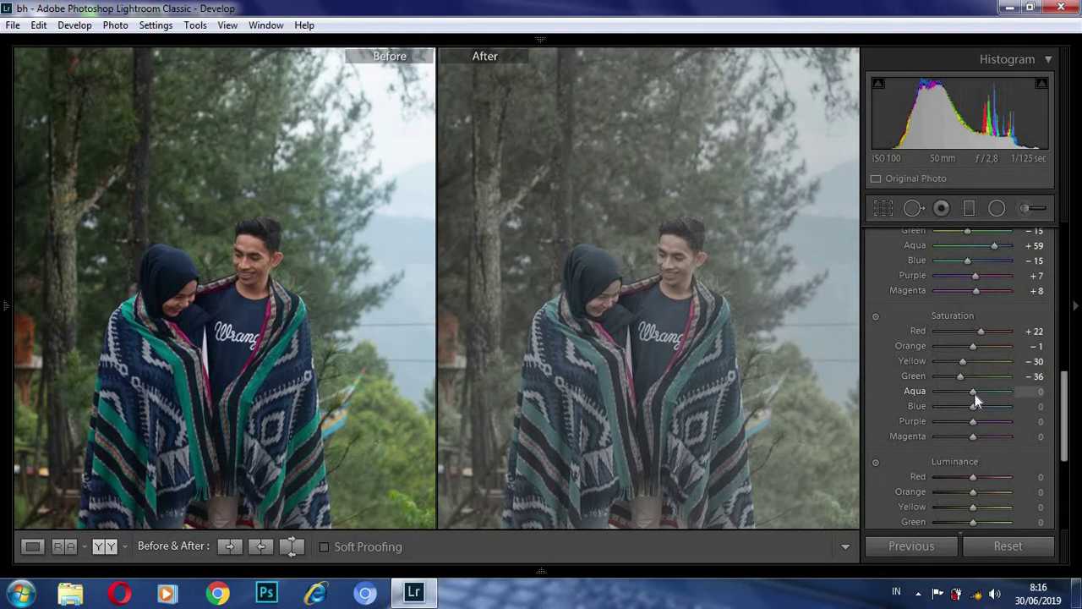
mouse_move(973, 391)
mouse_down()
mouse_move(947, 400)
mouse_move(963, 423)
mouse_up()
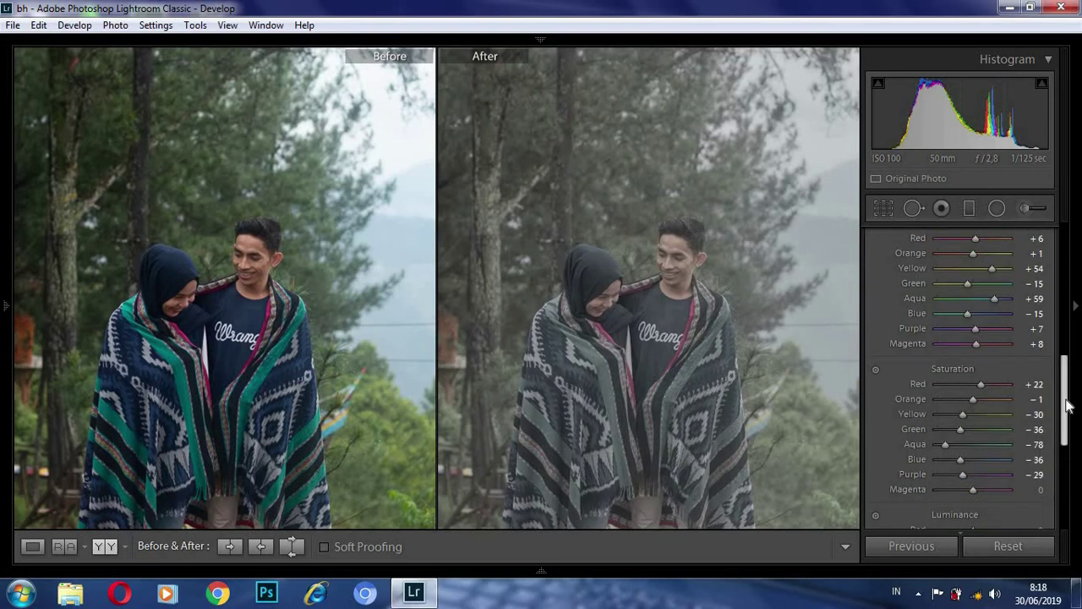
- Enter HSL saturation Magenta -29, Purple -36, Blue -78 and Aqua +63
click(1036, 489)
text(-29)
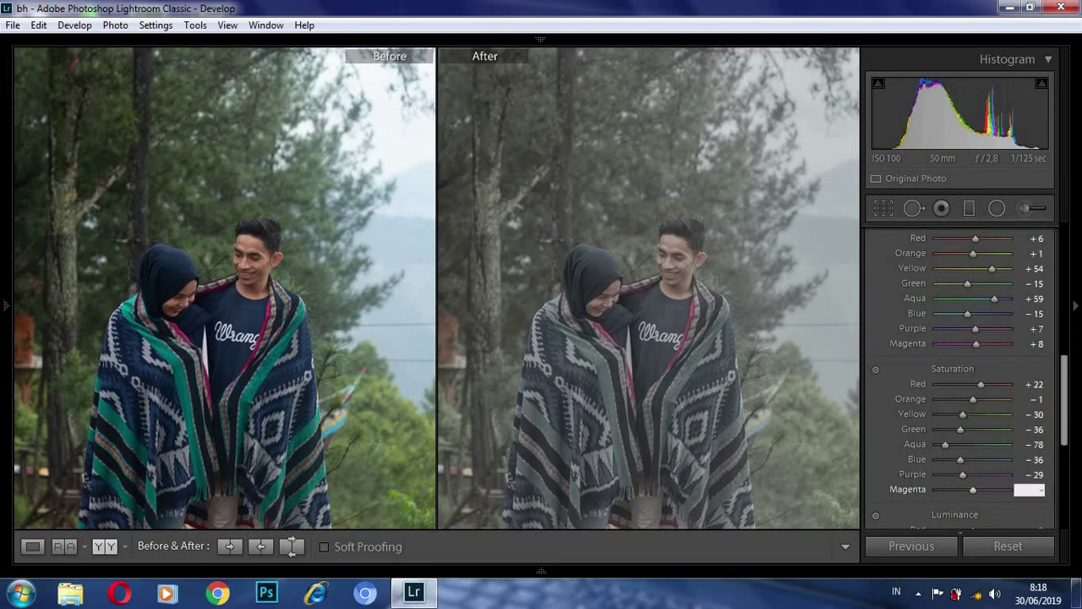
click(1036, 474)
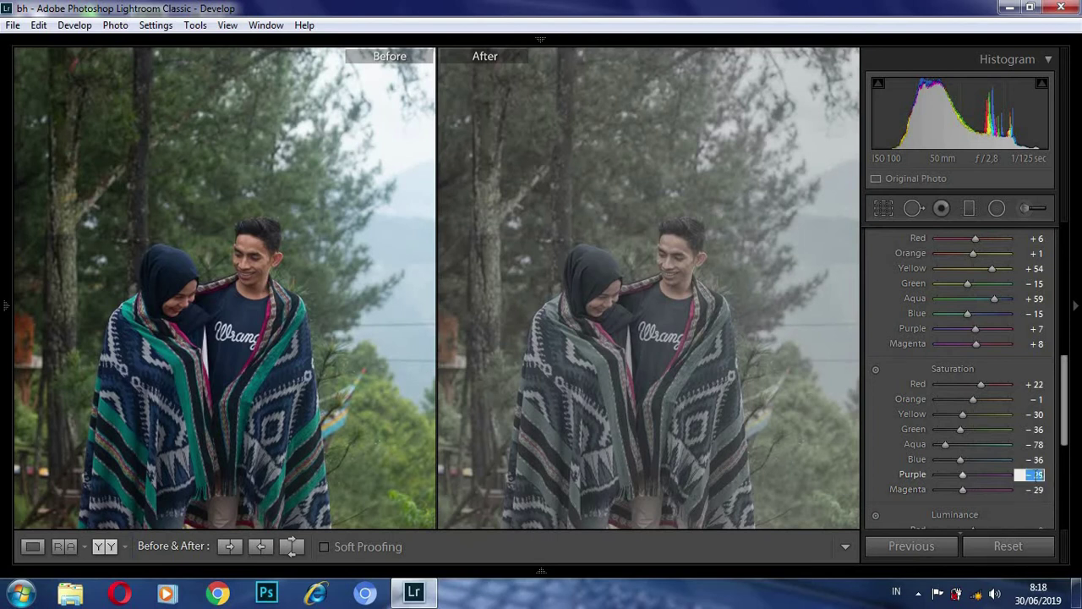
text(-36)
click(1035, 459)
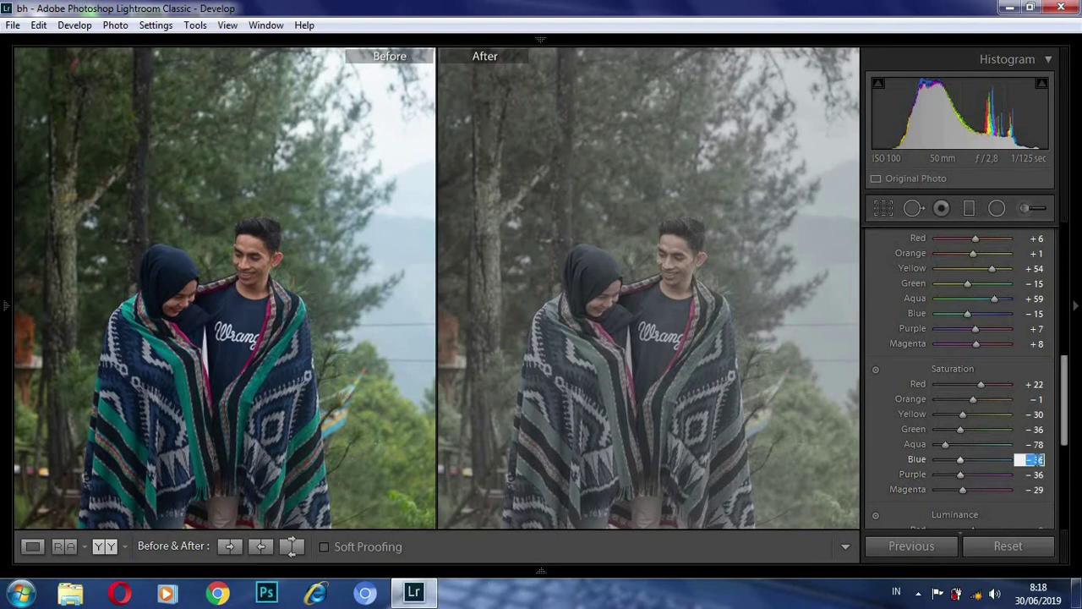
text(-78)
click(1036, 443)
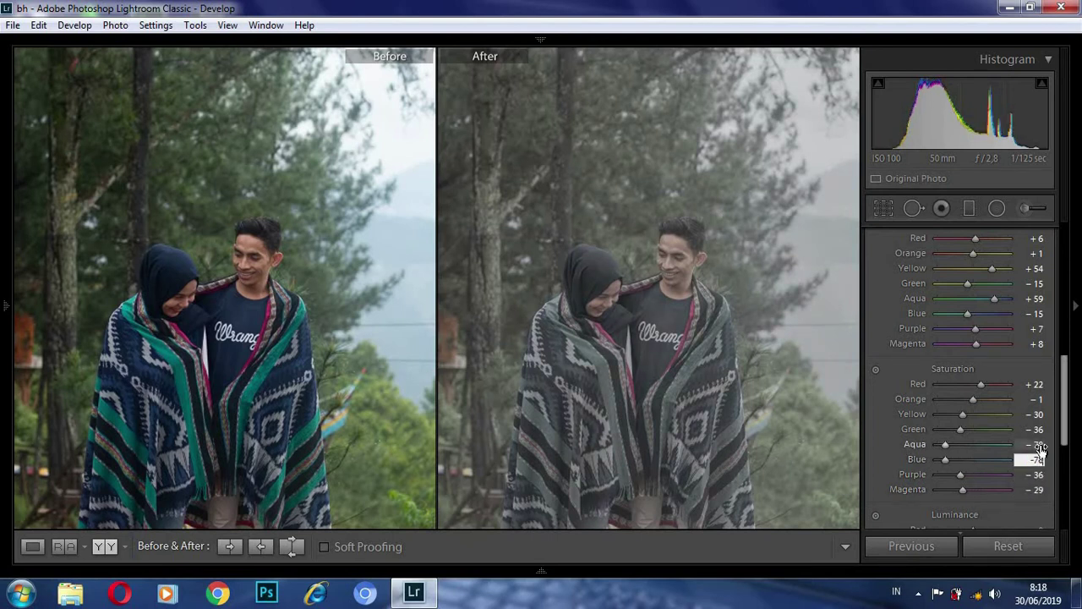
text(63)
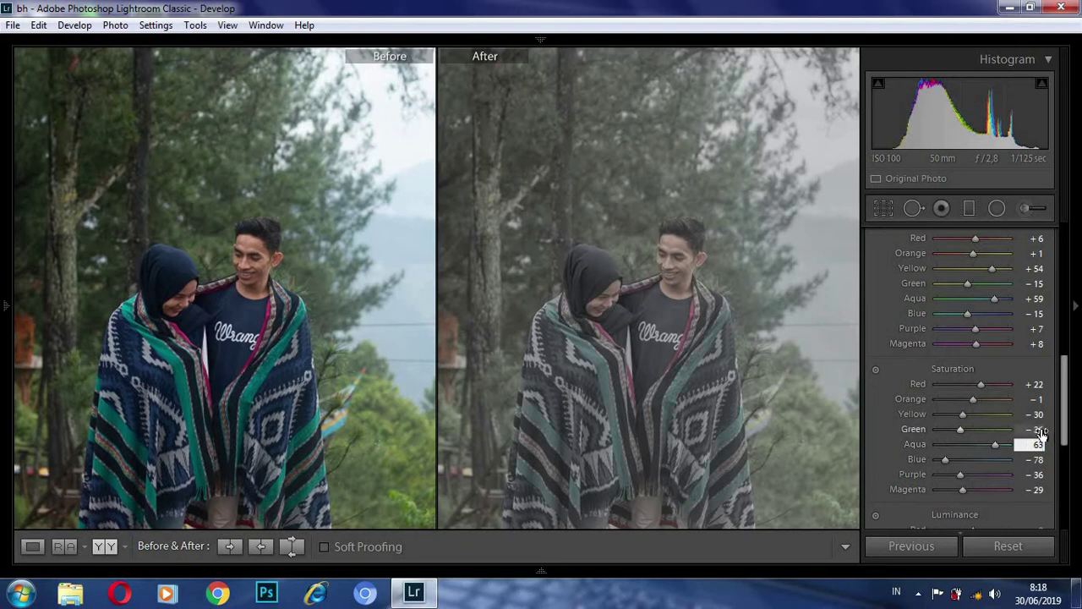
key(Return)
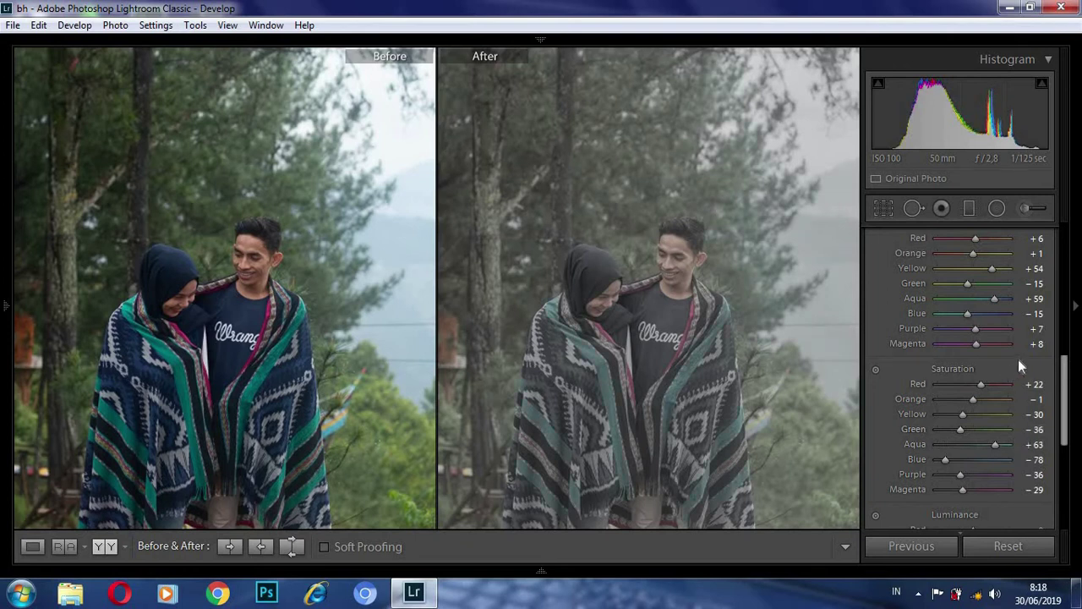
- Set HSL luminance for Red to -37 and Orange to -5
scroll(1065, 404, down, 5)
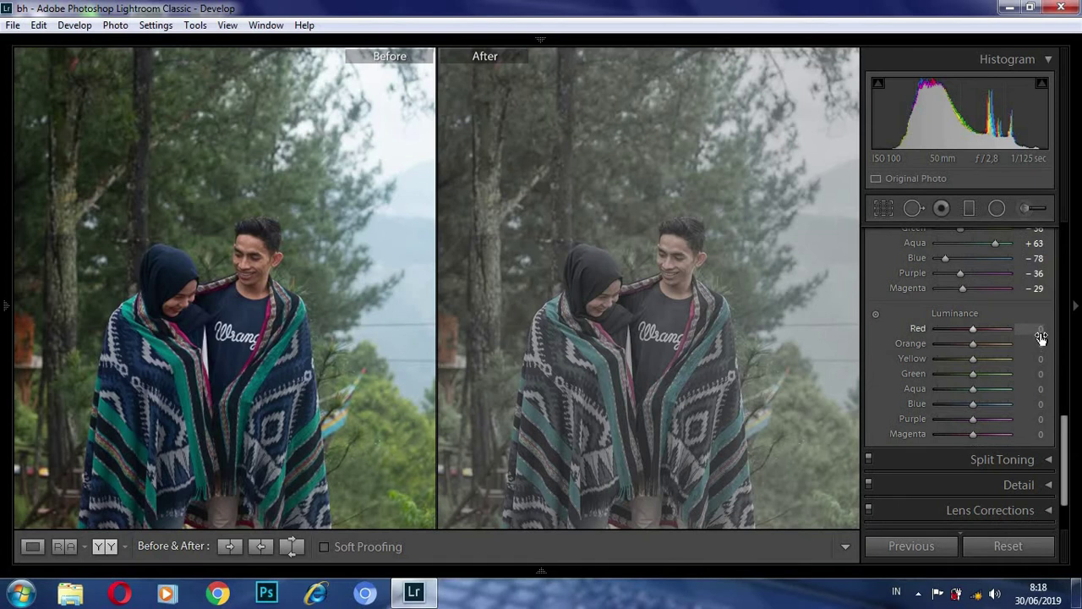
drag(973, 333, 965, 333)
drag(966, 334, 961, 337)
click(1033, 329)
click(1033, 343)
text(-5)
key(Return)
- Set luminance Yellow +50, Green -61, Aqua +73, Blue -47, Purple +48, Magenta +41
drag(977, 362, 989, 372)
drag(990, 365, 951, 379)
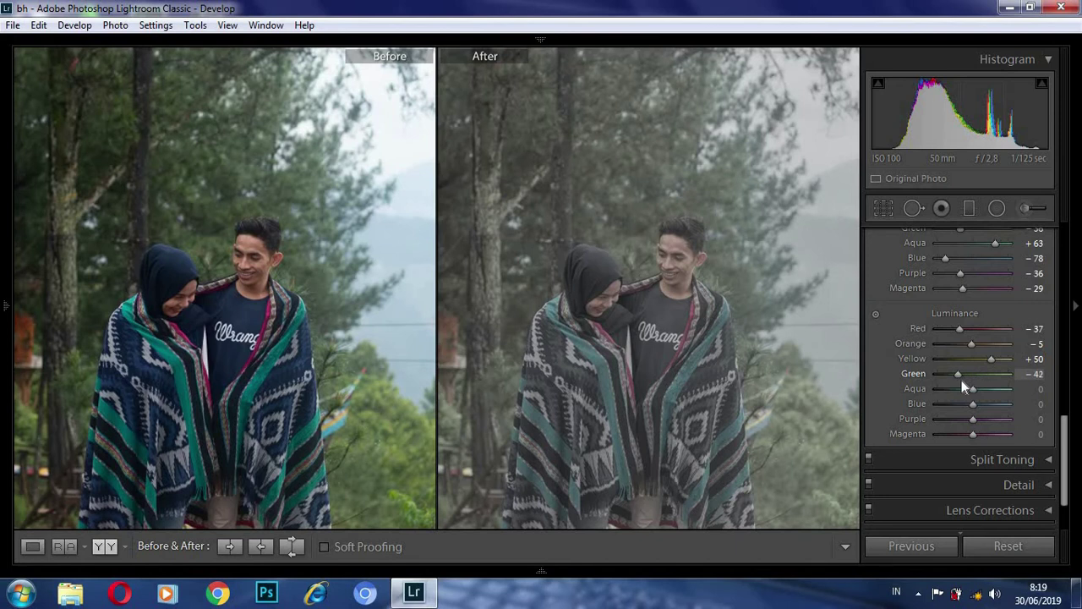
click(1033, 374)
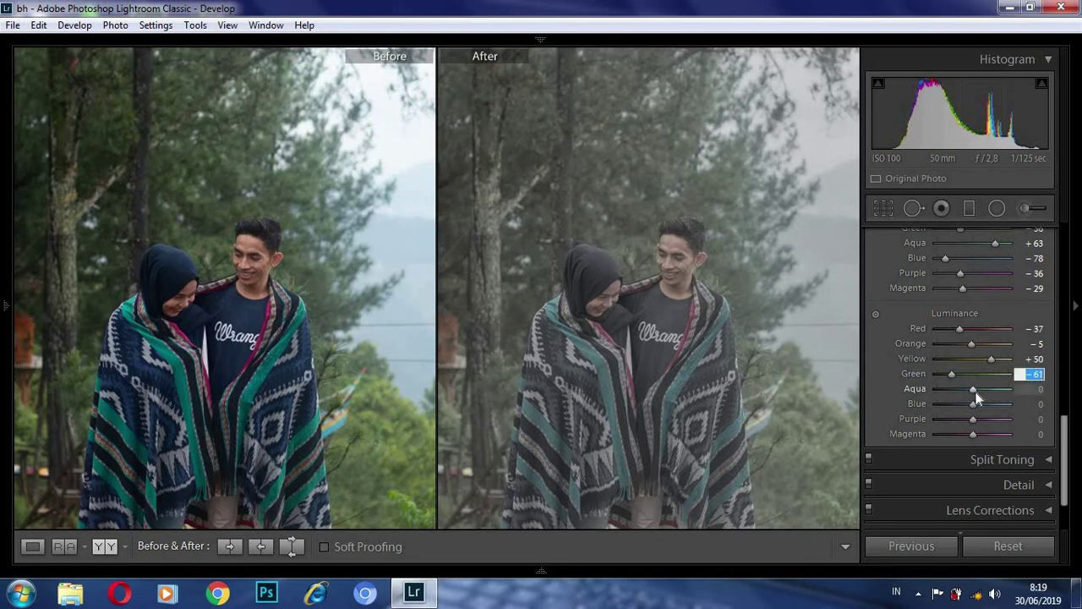
drag(976, 393, 985, 395)
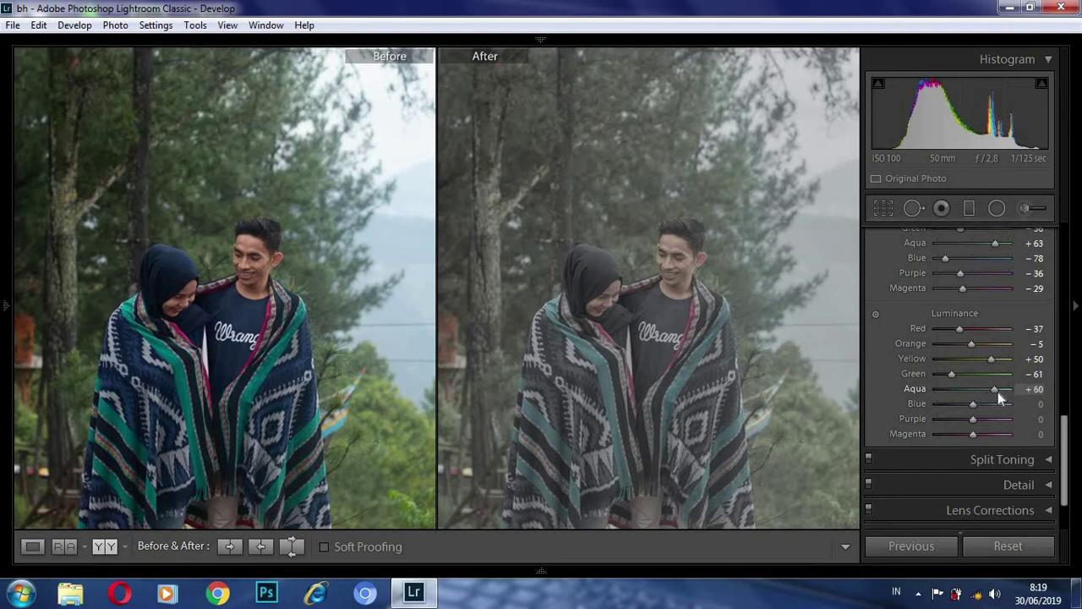
click(1000, 391)
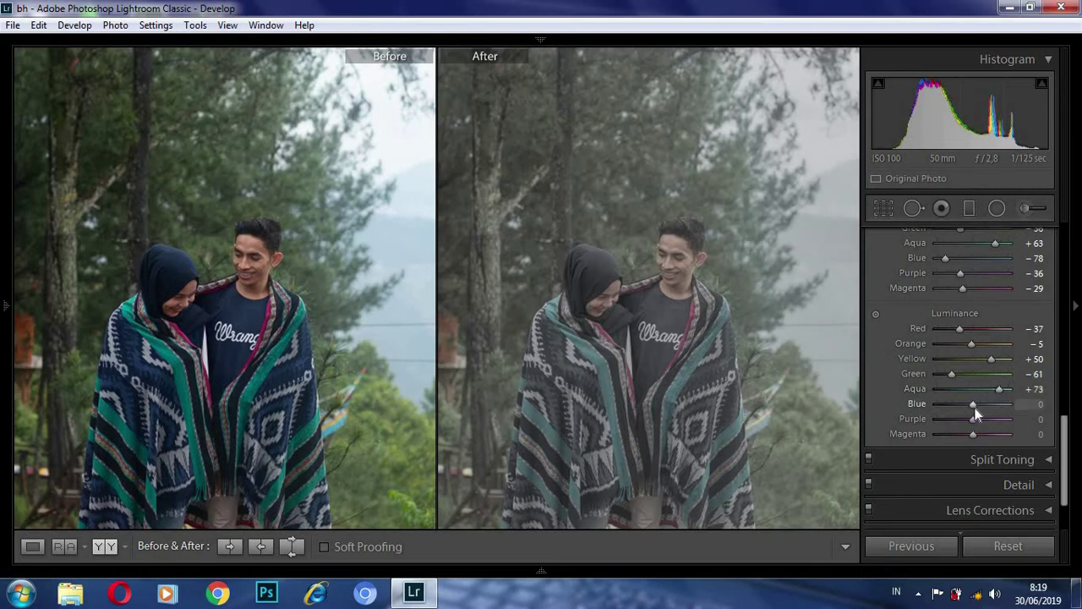
drag(975, 407, 959, 408)
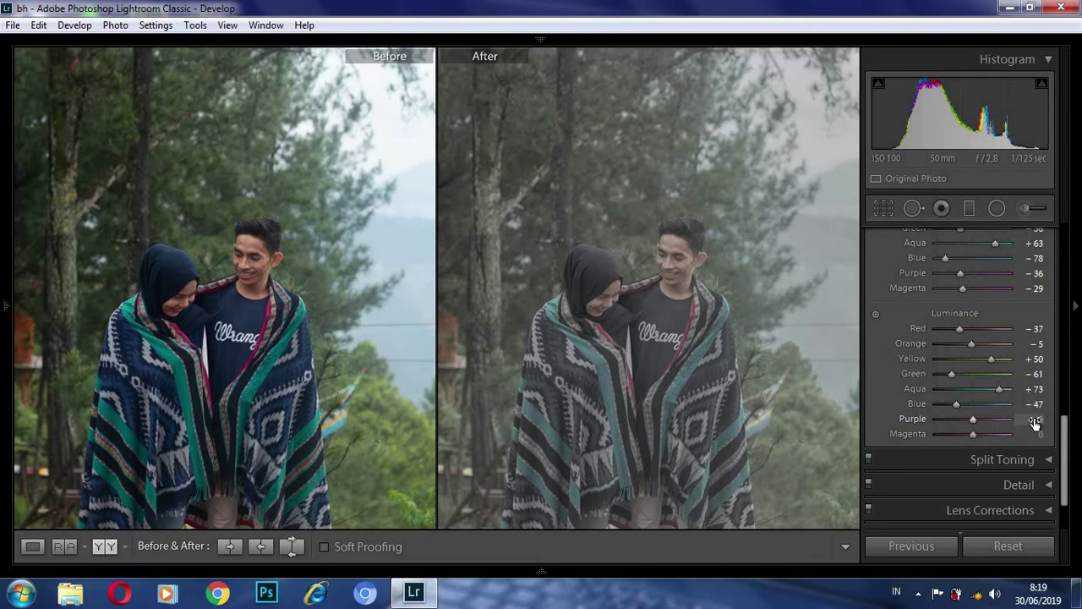
mouse_move(1034, 418)
mouse_down()
mouse_move(1057, 418)
mouse_move(1037, 434)
mouse_up()
text(1)
key(Return)
- Tint the Split Toning highlights with Hue 32 and Saturation 4
scroll(1064, 437, down, 1)
click(1044, 420)
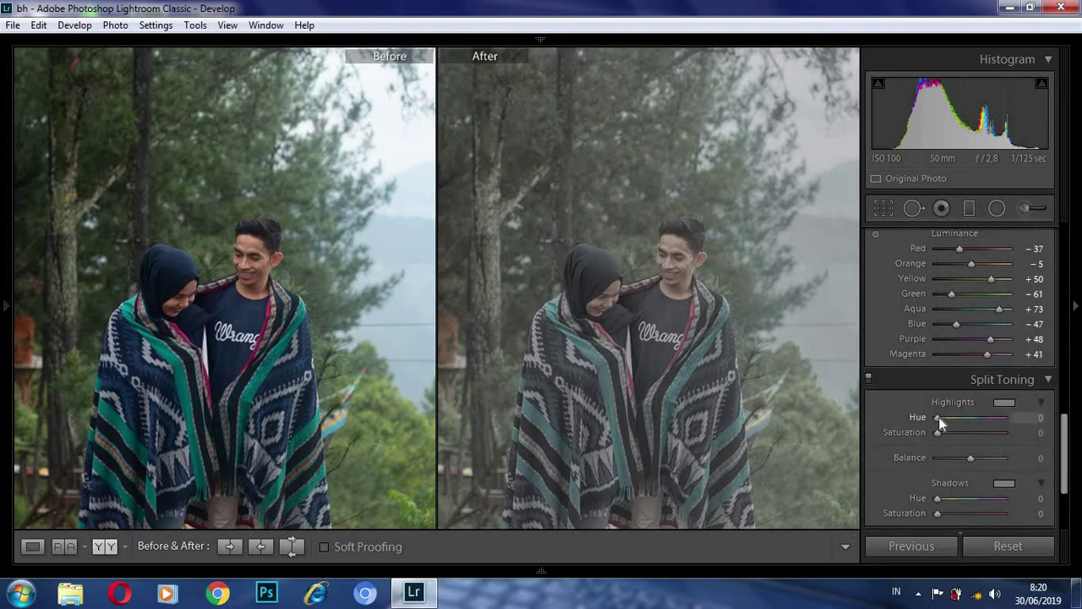
drag(939, 417, 945, 419)
click(1039, 420)
key(Up)
key(Up)
click(1044, 434)
text(4)
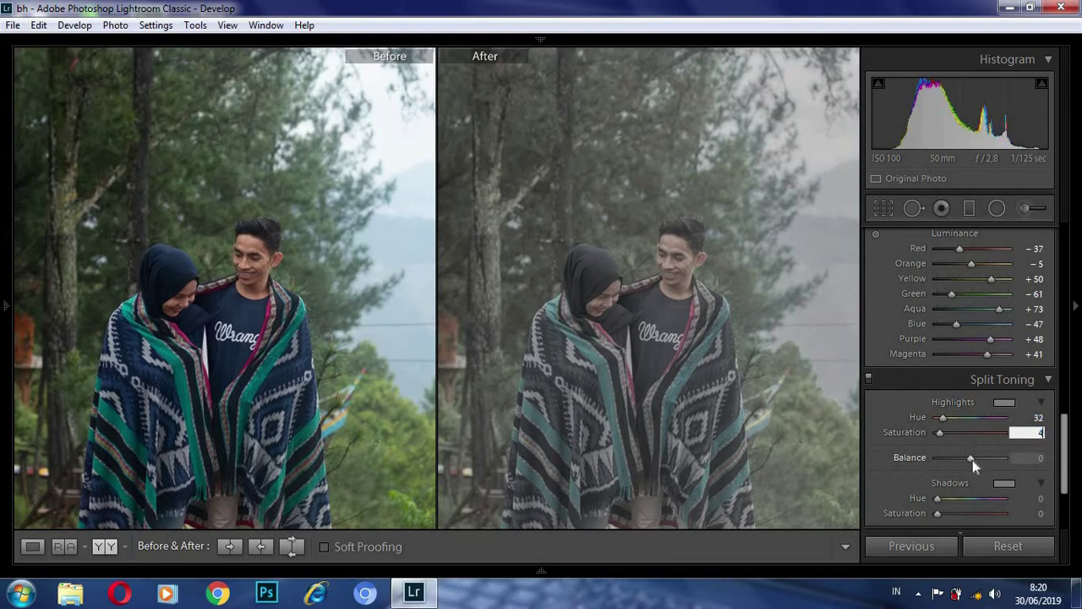
- Set the toning Balance to +10 and tint the shadows at Hue 49, Saturation 8
drag(972, 459, 978, 460)
click(1038, 459)
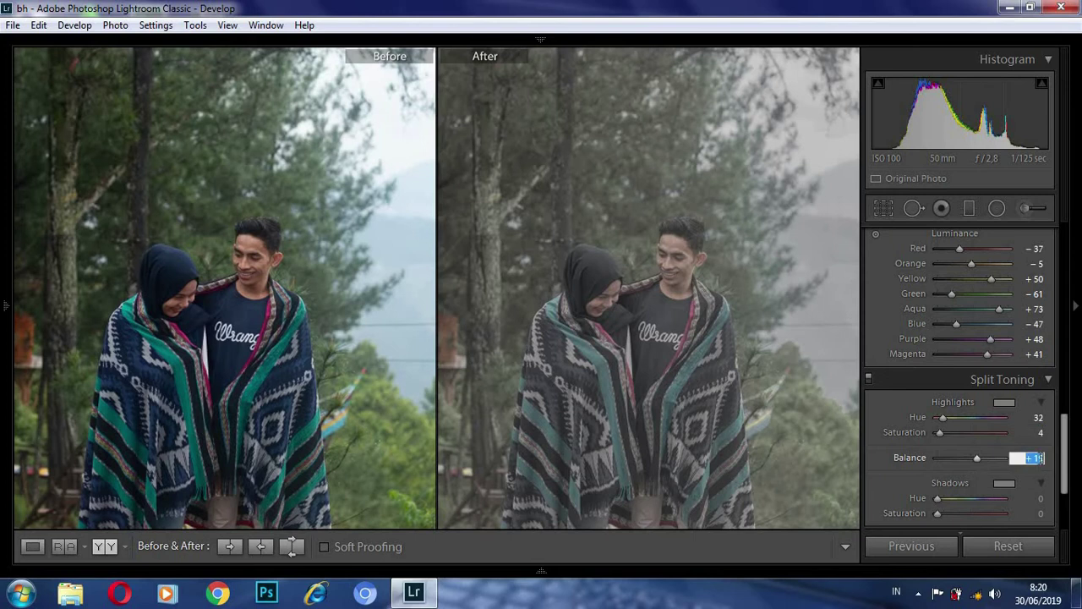
text(10)
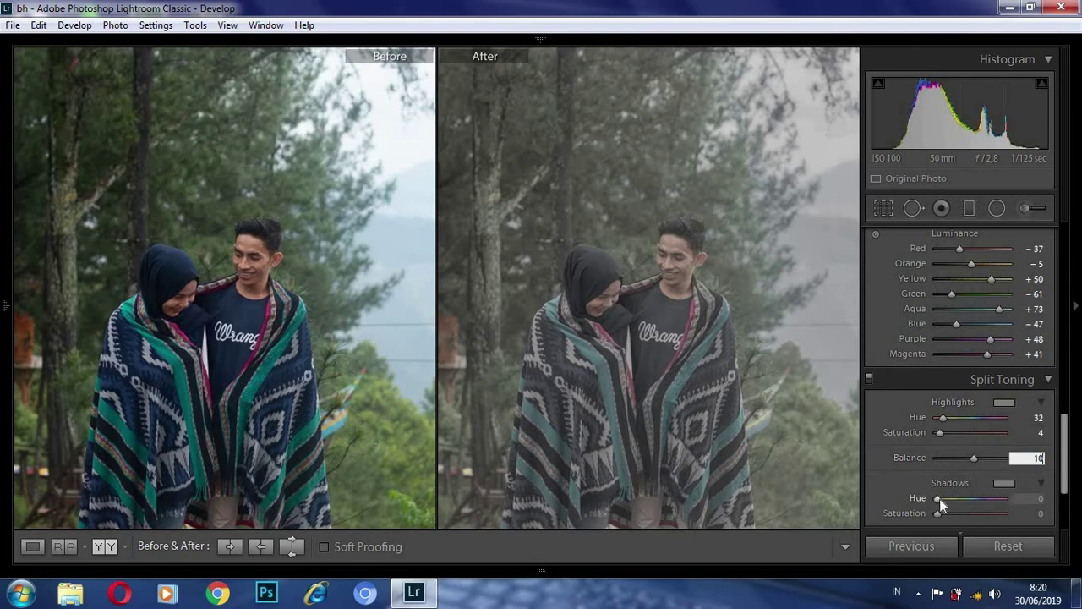
drag(940, 499, 947, 500)
click(1027, 499)
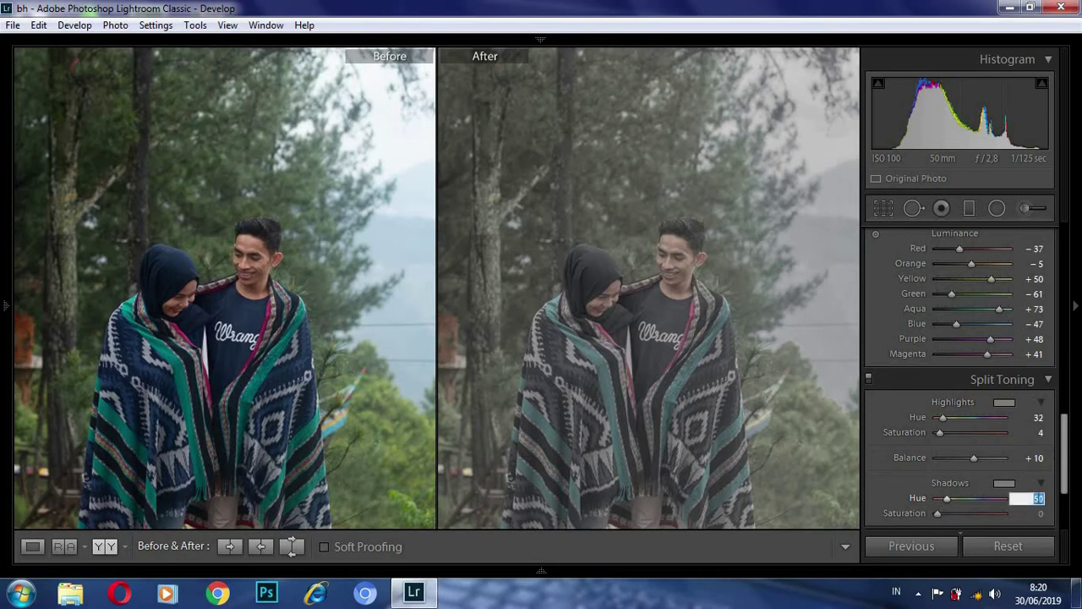
key(Down)
key(Tab)
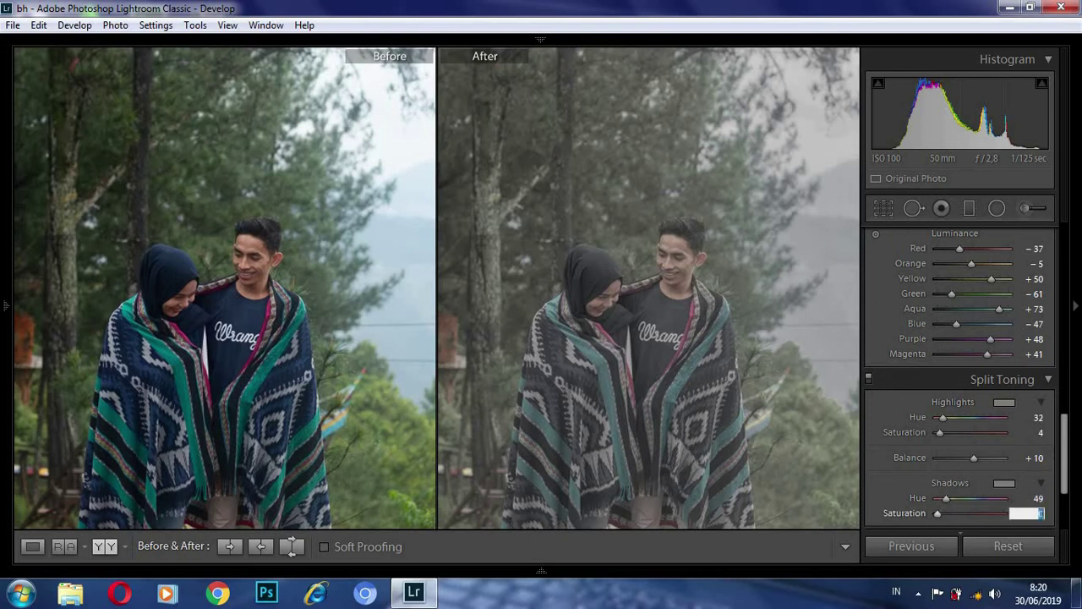
text(8)
key(Return)
scroll(1066, 480, down, 2)
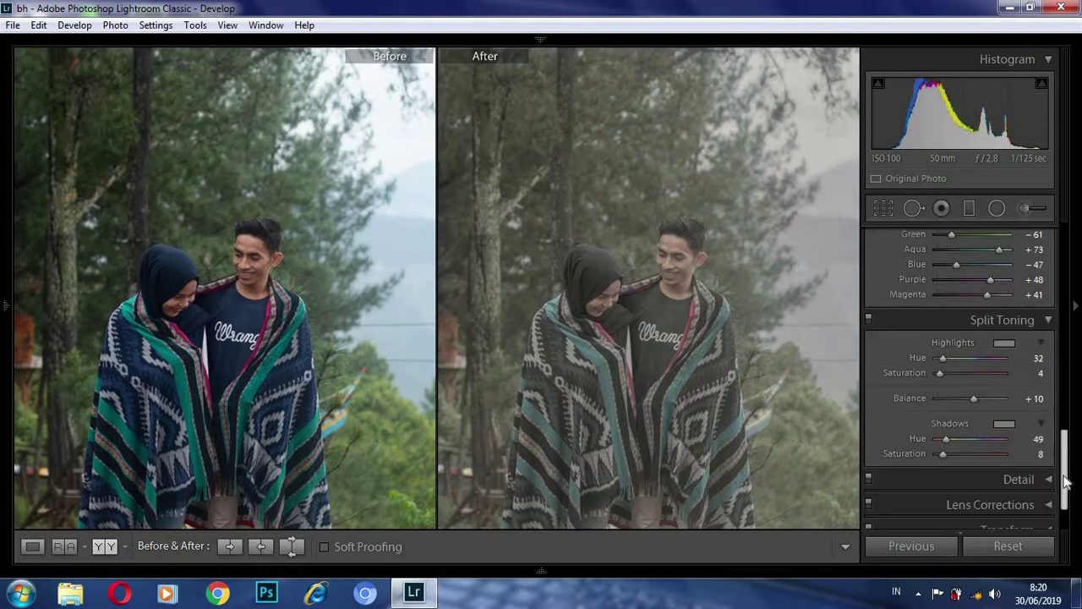
scroll(1065, 480, down, 2)
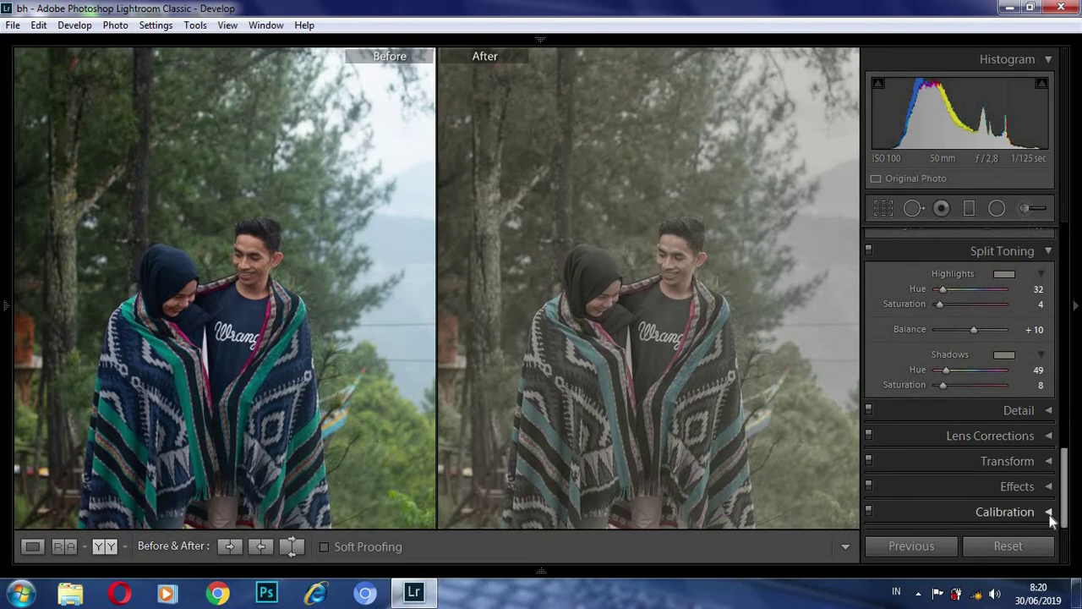
- Set Calibration primaries: Red hue +18/sat +43, Green +41/-18, Blue -21/+12
click(1049, 512)
scroll(972, 394, down, 5)
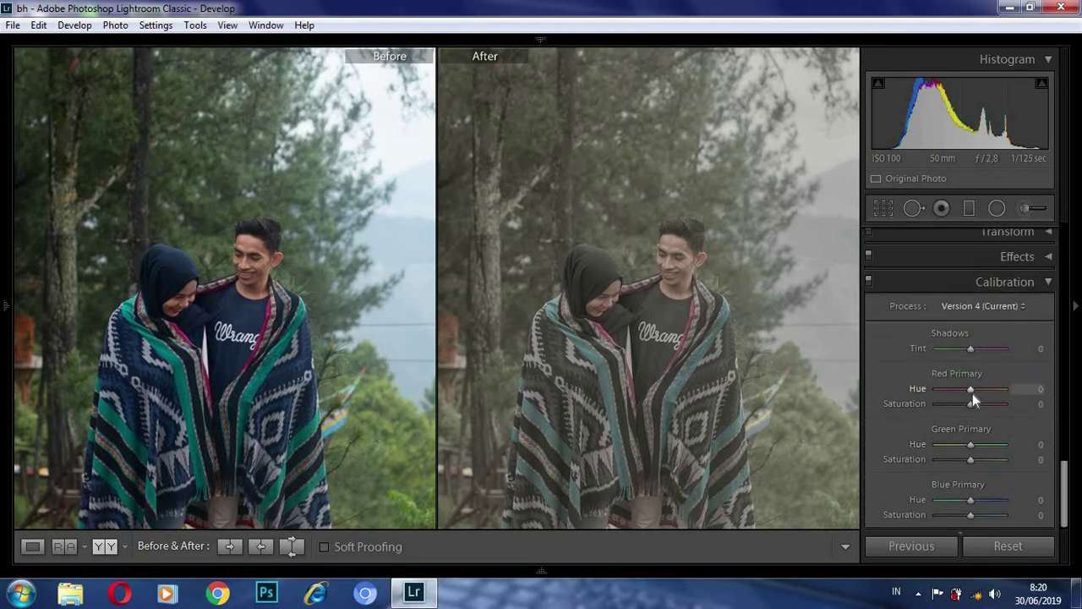
drag(973, 394, 985, 404)
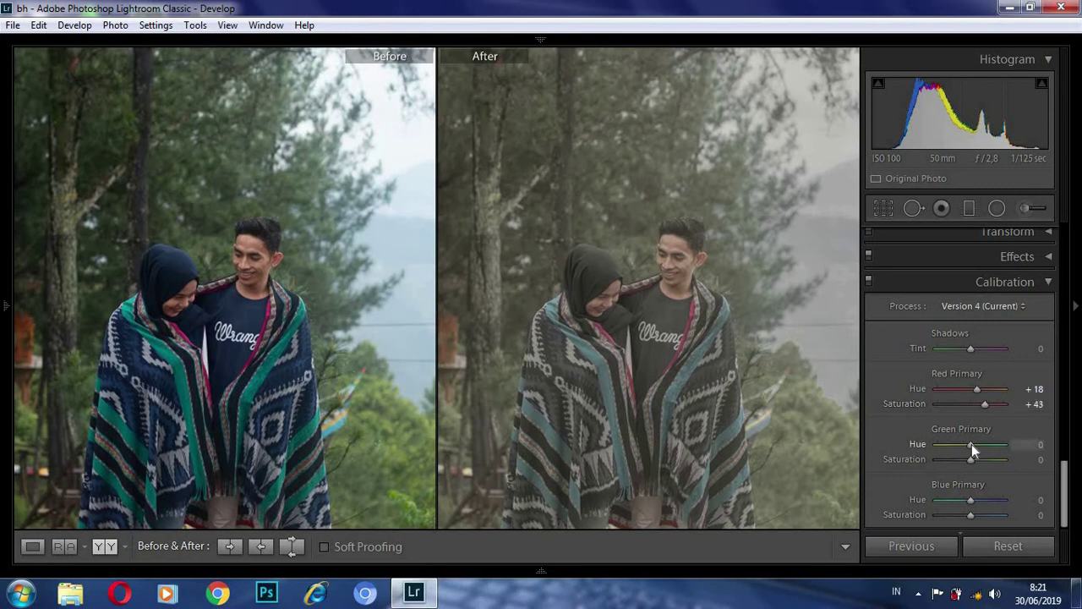
drag(965, 447, 975, 450)
drag(982, 449, 985, 448)
click(1033, 444)
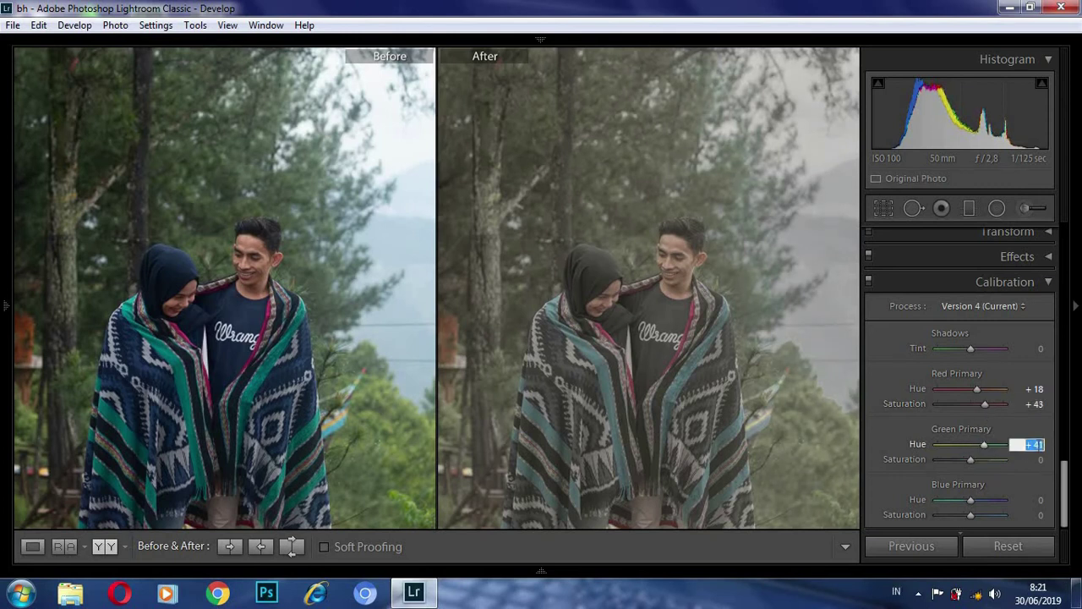
drag(970, 459, 966, 462)
click(1028, 459)
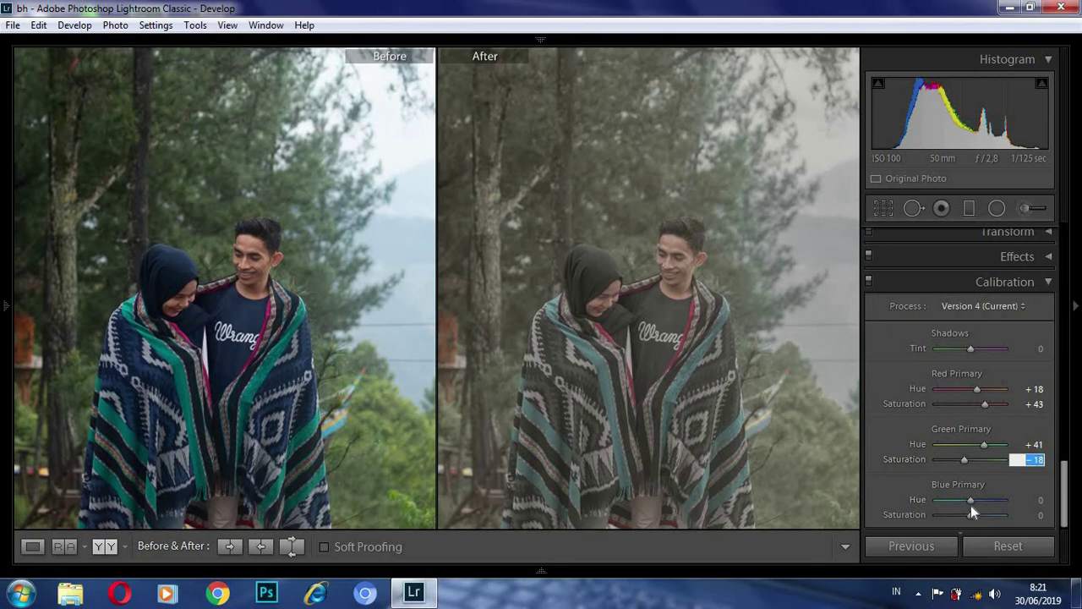
drag(970, 499, 964, 500)
key(Return)
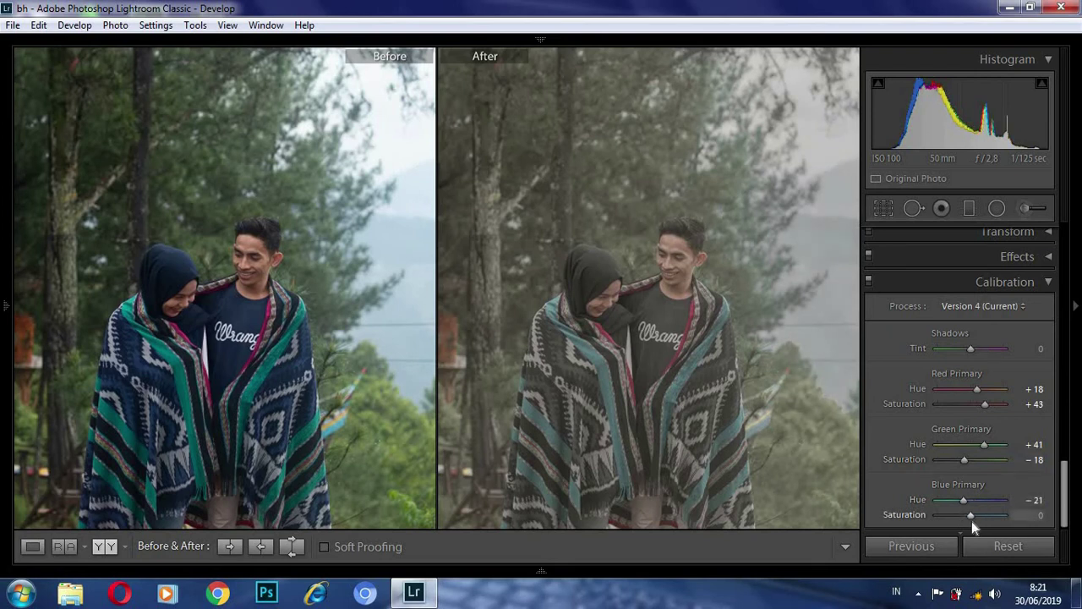
drag(972, 516, 975, 517)
- Collapse the Split Toning and Basic panels and expand the Tone Curve
scroll(1048, 287, up, 3)
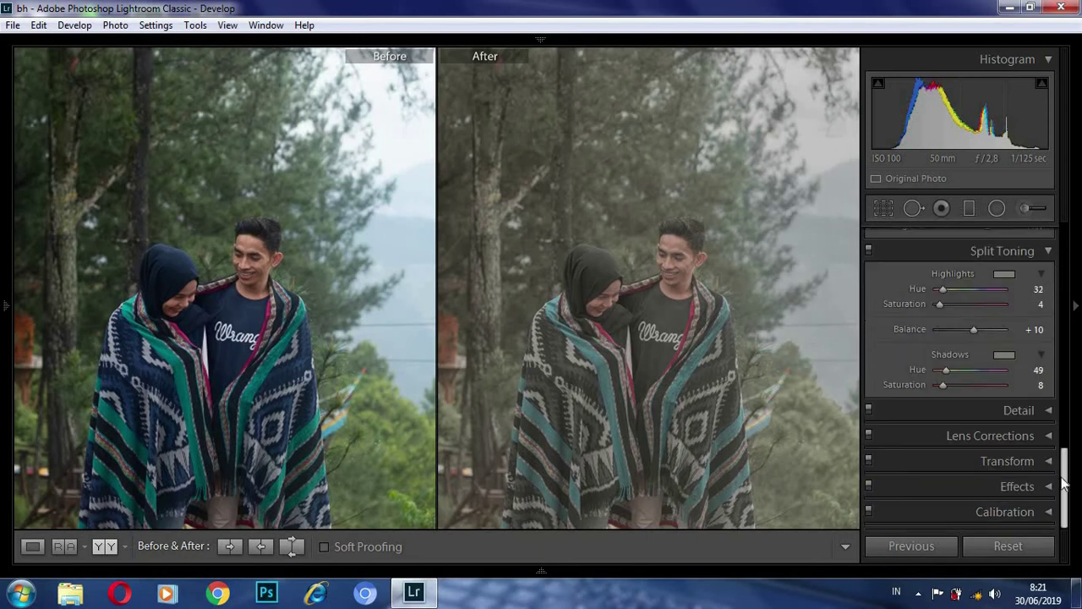
scroll(1049, 338, up, 3)
scroll(1049, 397, up, 3)
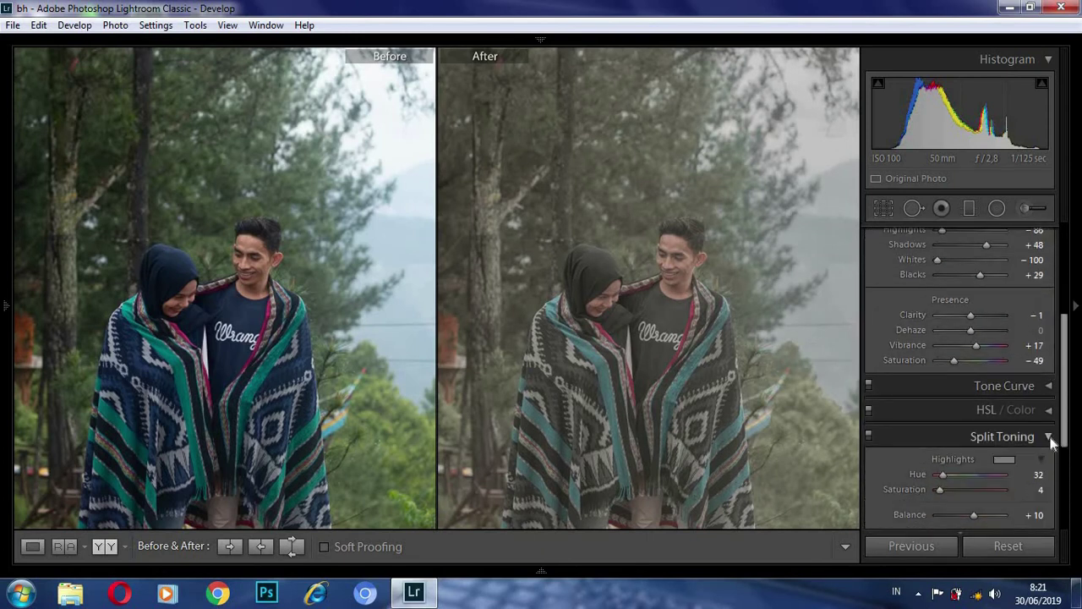
click(1050, 438)
scroll(1053, 380, up, 5)
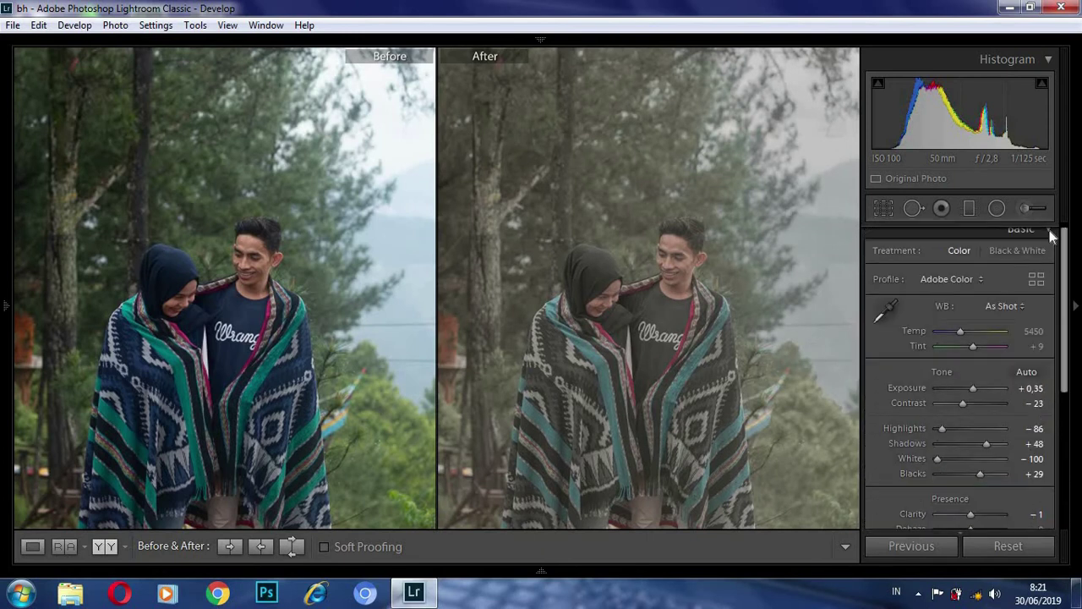
click(1049, 232)
click(1049, 261)
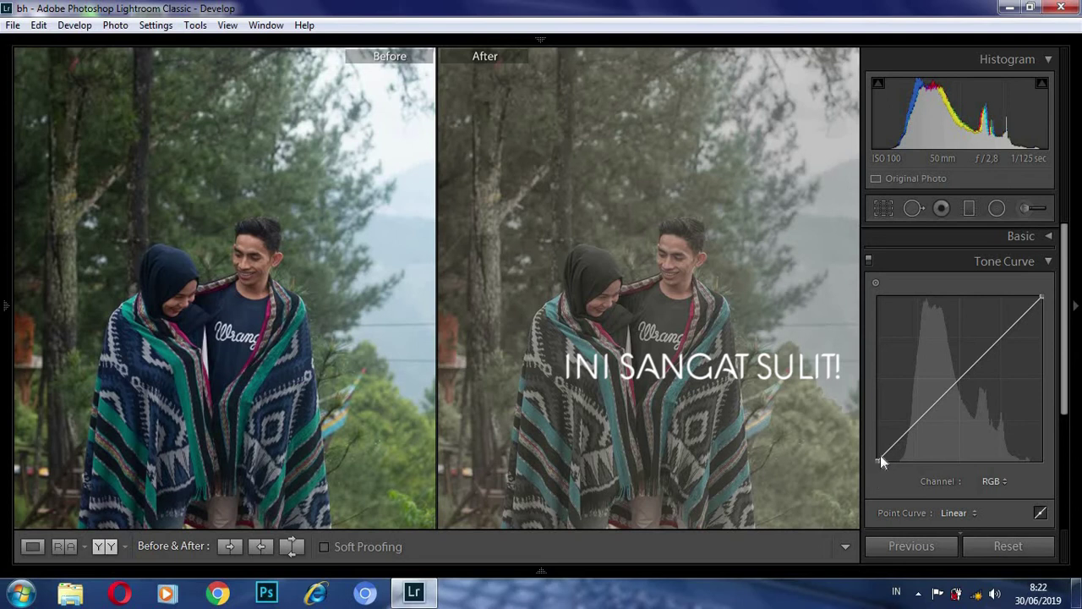
- Lift the black point, add S-curve points and lower the white point on the RGB curve
mouse_move(877, 457)
mouse_down()
mouse_move(871, 442)
mouse_move(908, 447)
mouse_up()
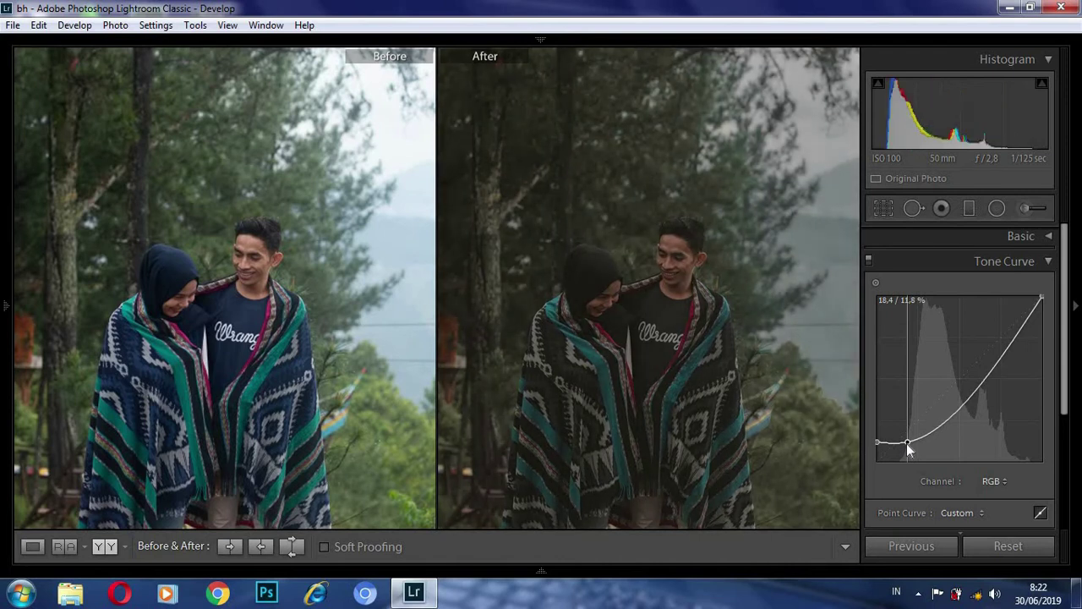
drag(876, 440, 876, 443)
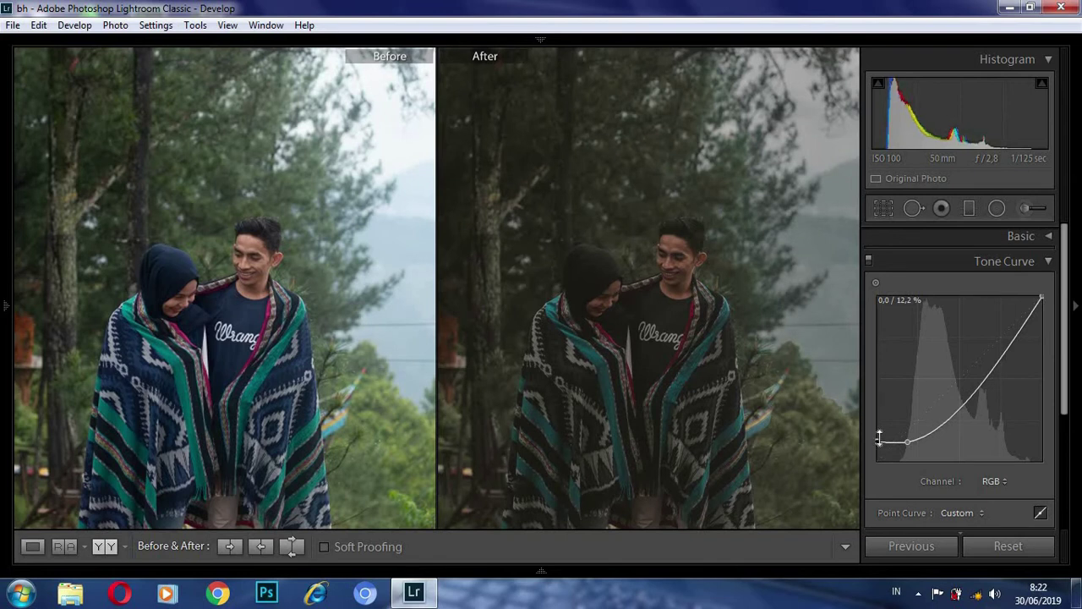
drag(928, 436, 903, 447)
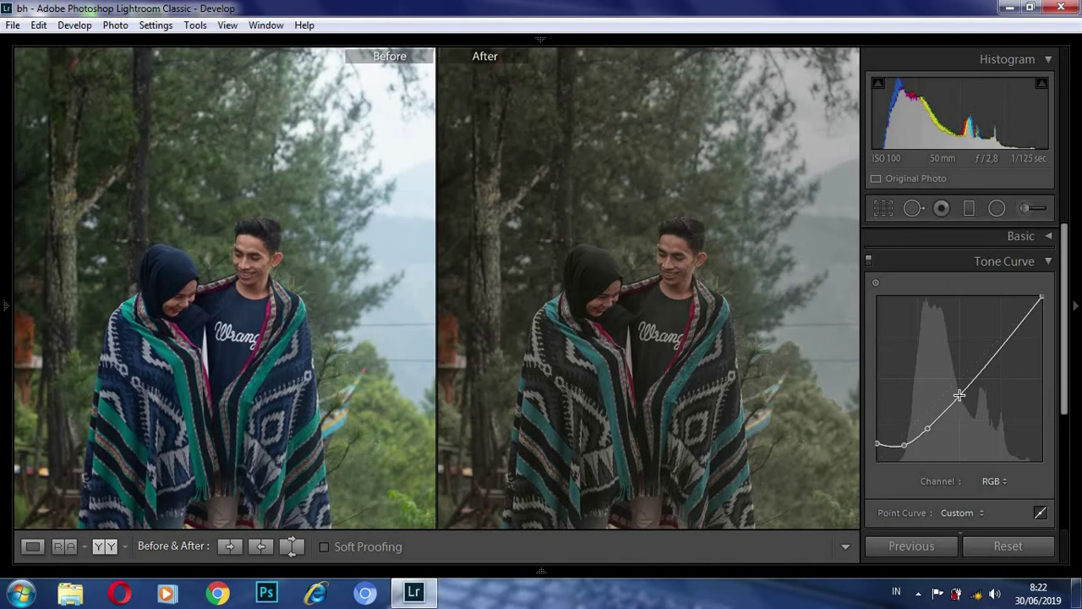
drag(962, 391, 959, 385)
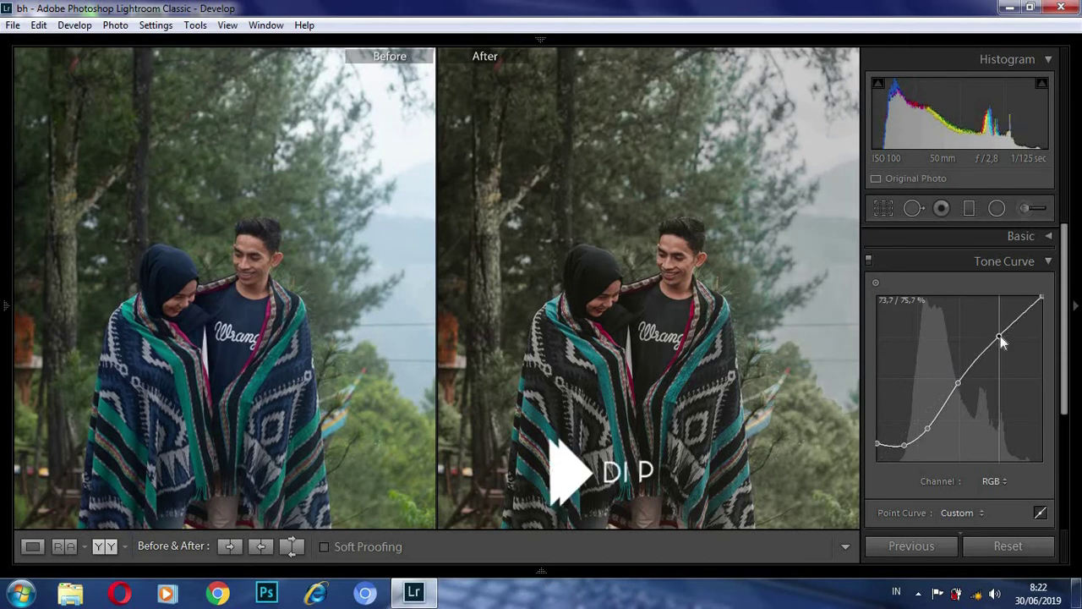
click(1001, 336)
drag(1040, 297, 1043, 326)
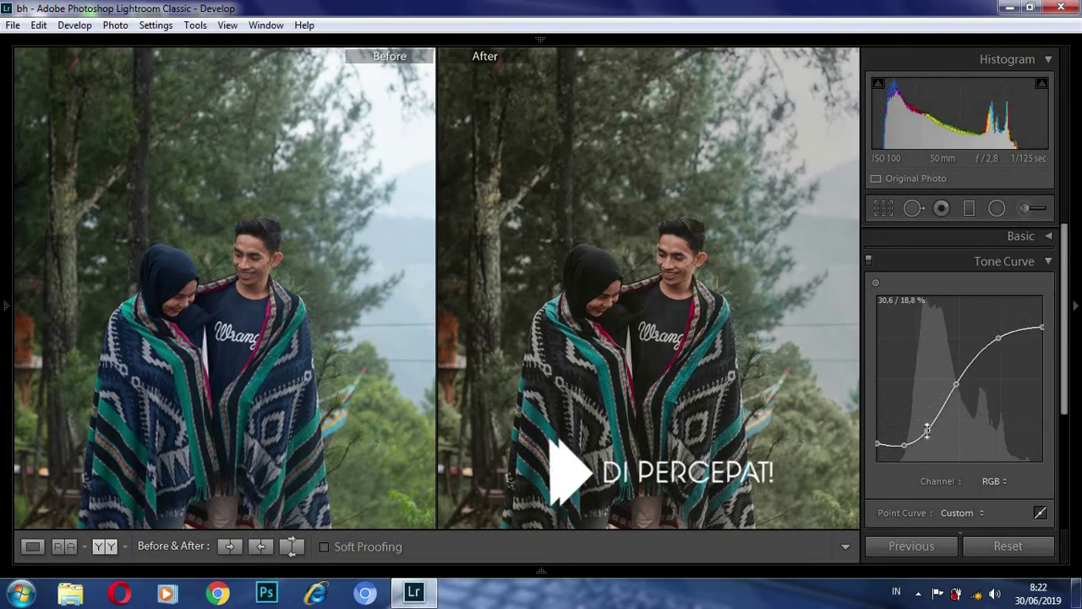
- Shape the Red channel curve into an S with lowered shadows and added points
click(993, 480)
click(950, 515)
drag(903, 434, 905, 450)
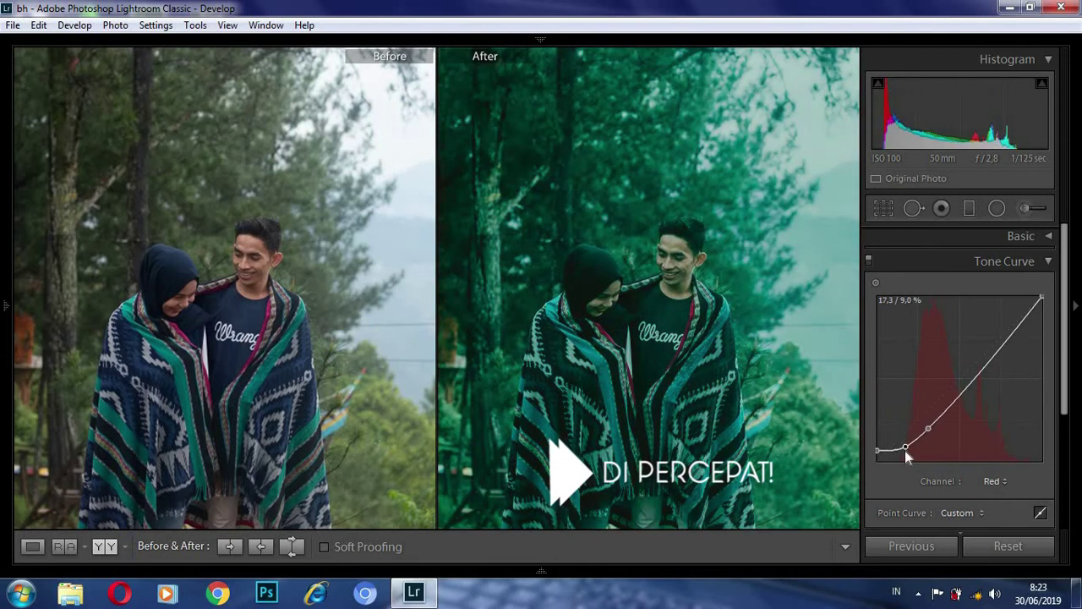
click(959, 381)
click(1000, 332)
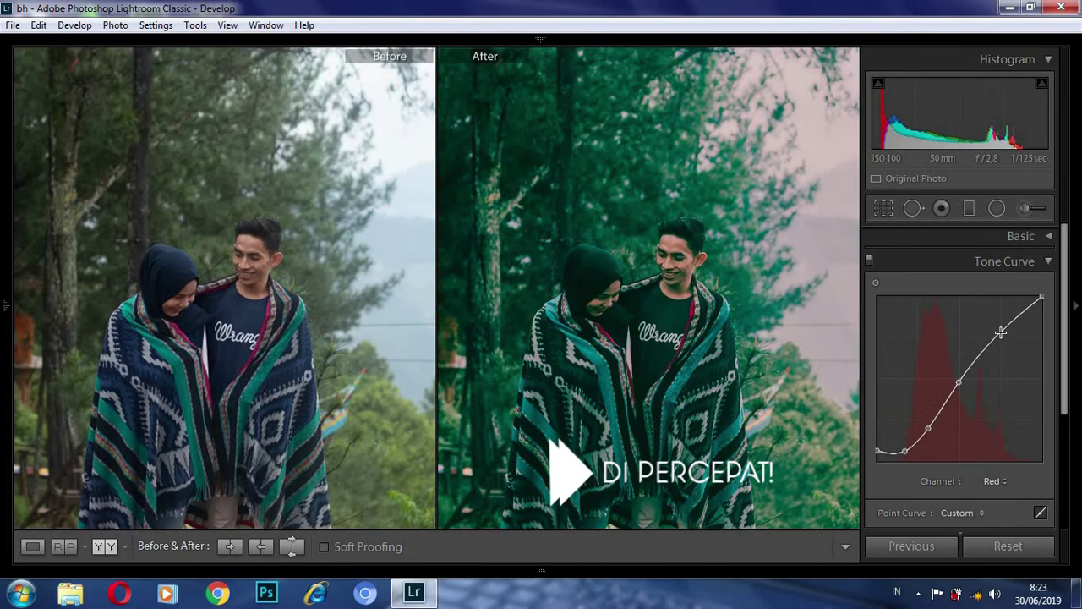
click(1016, 315)
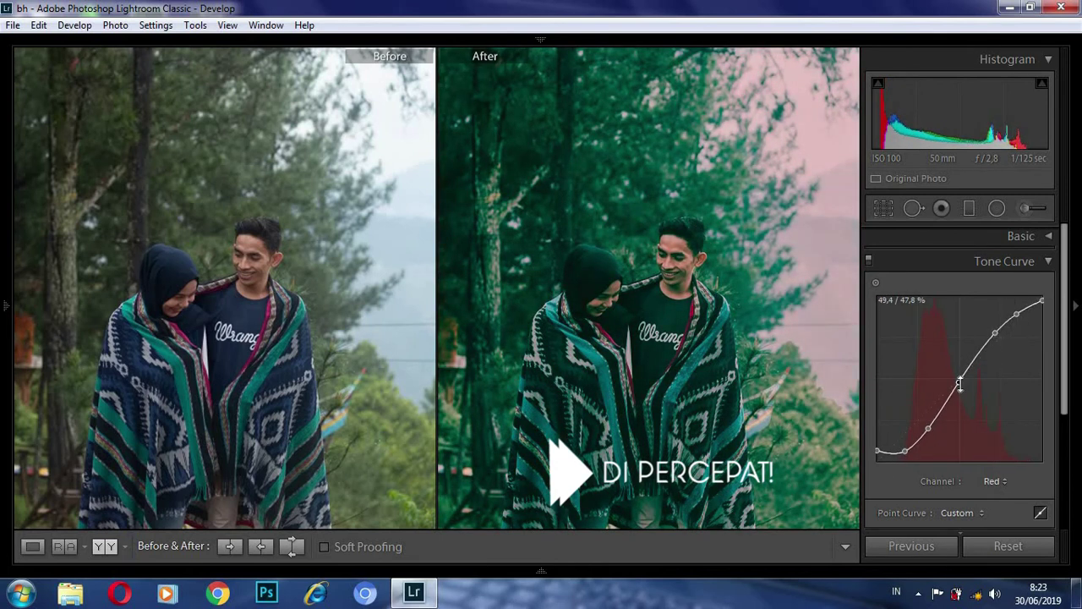
- Reshape the Green channel curve with a raised black point, S-curve points and lowered top
click(994, 480)
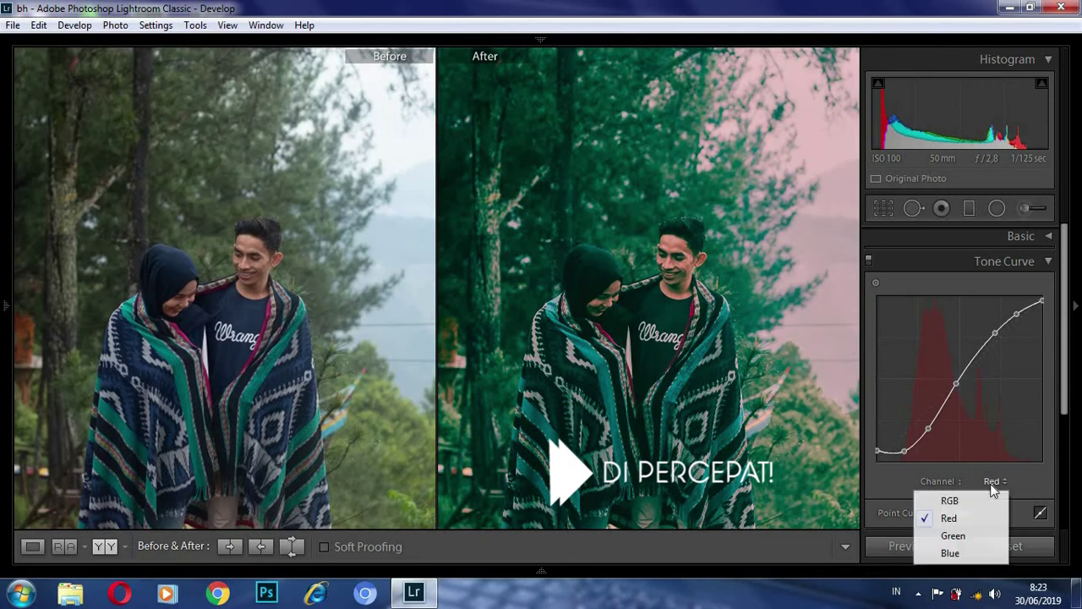
click(946, 532)
drag(877, 457, 904, 451)
click(926, 428)
click(962, 384)
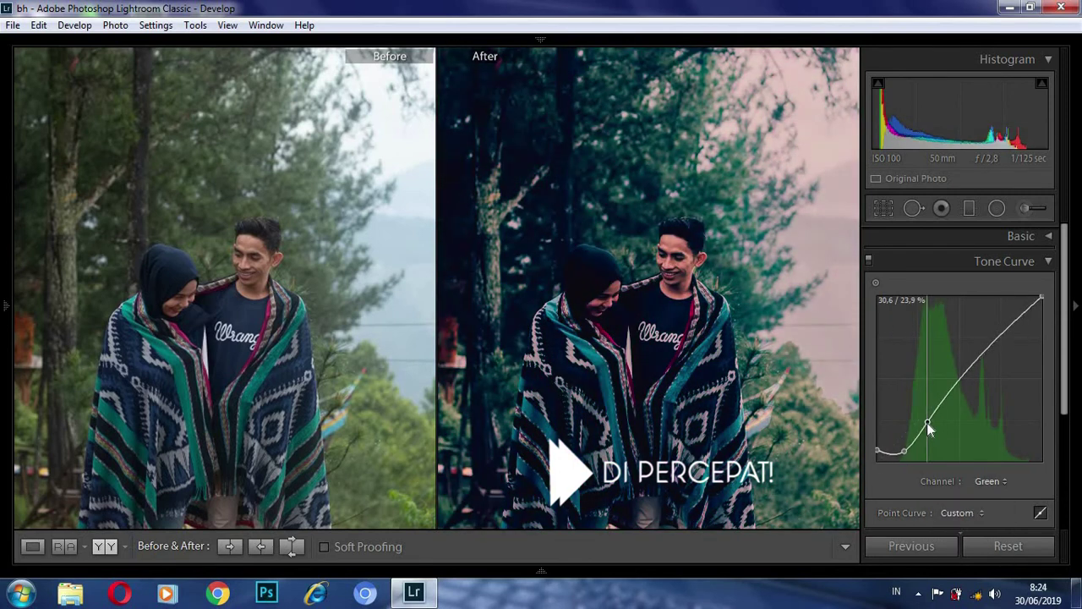
drag(962, 384, 950, 388)
drag(989, 340, 996, 332)
click(1015, 313)
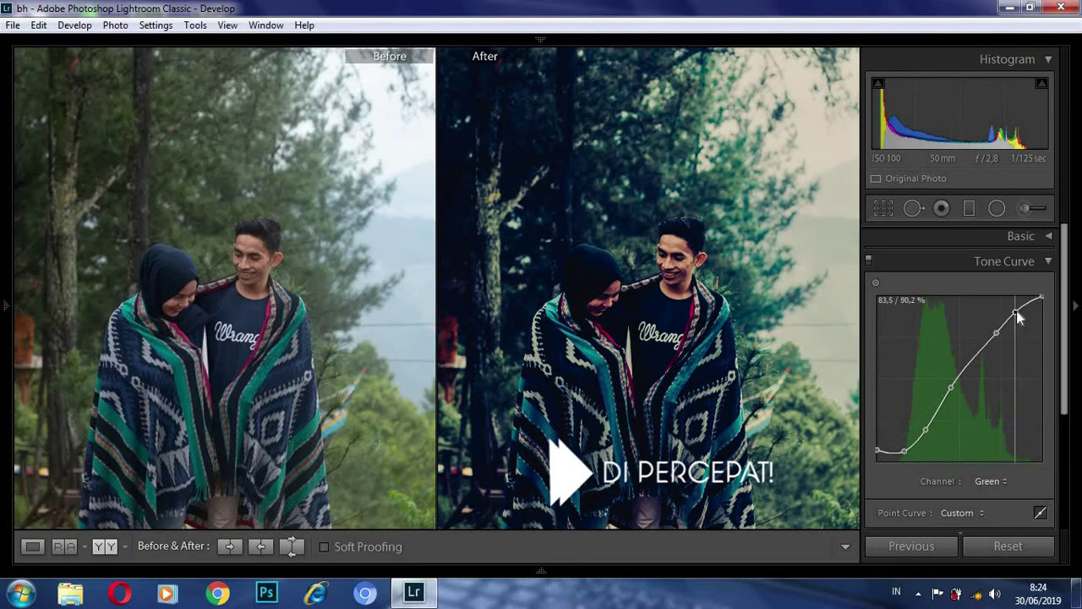
drag(1042, 297, 1047, 306)
drag(951, 387, 955, 384)
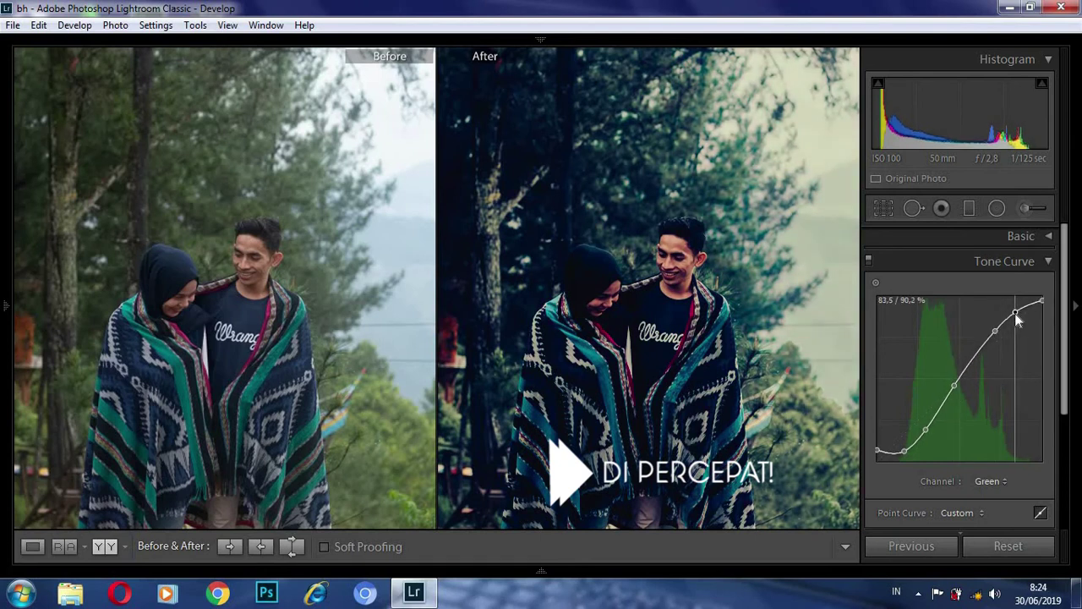
- Reshape the Blue channel curve with a raised black point, S-curve points and lowered top
click(991, 480)
click(951, 552)
click(929, 429)
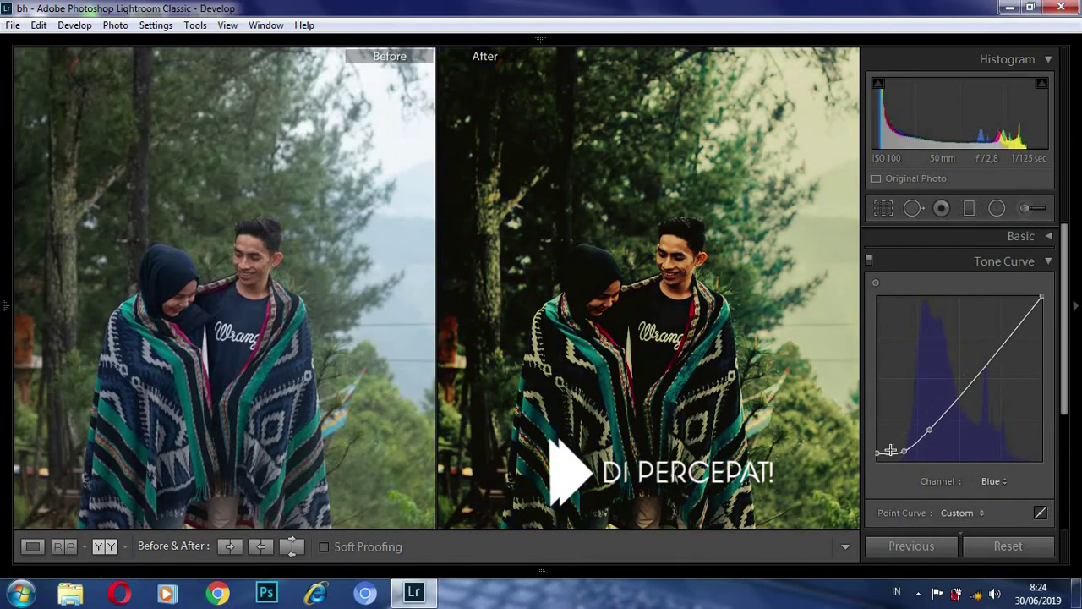
drag(877, 457, 905, 457)
drag(959, 385, 953, 386)
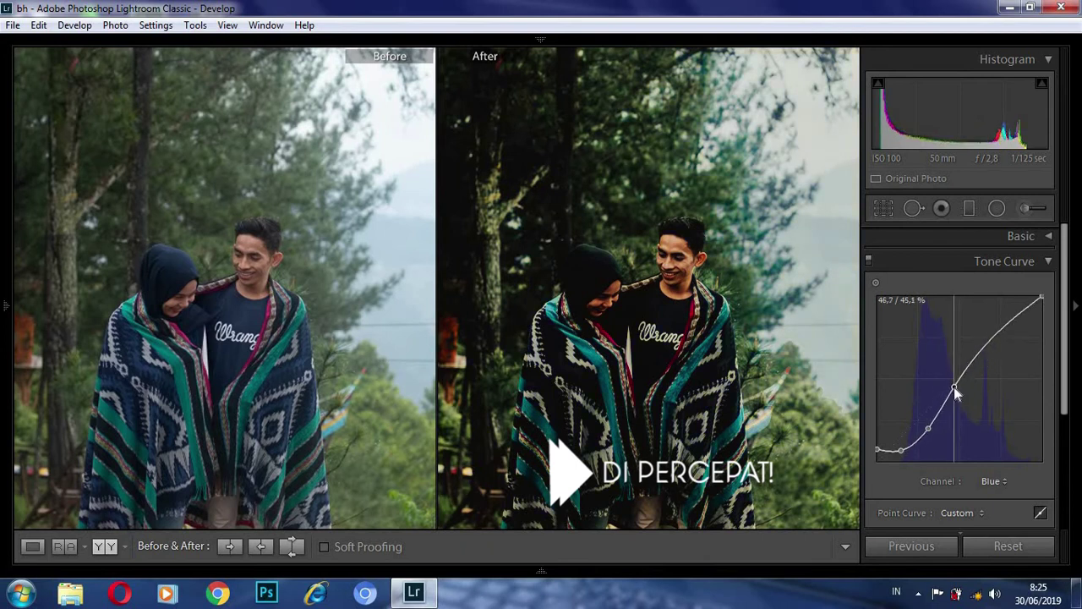
click(991, 339)
click(1018, 310)
drag(1040, 297, 1045, 305)
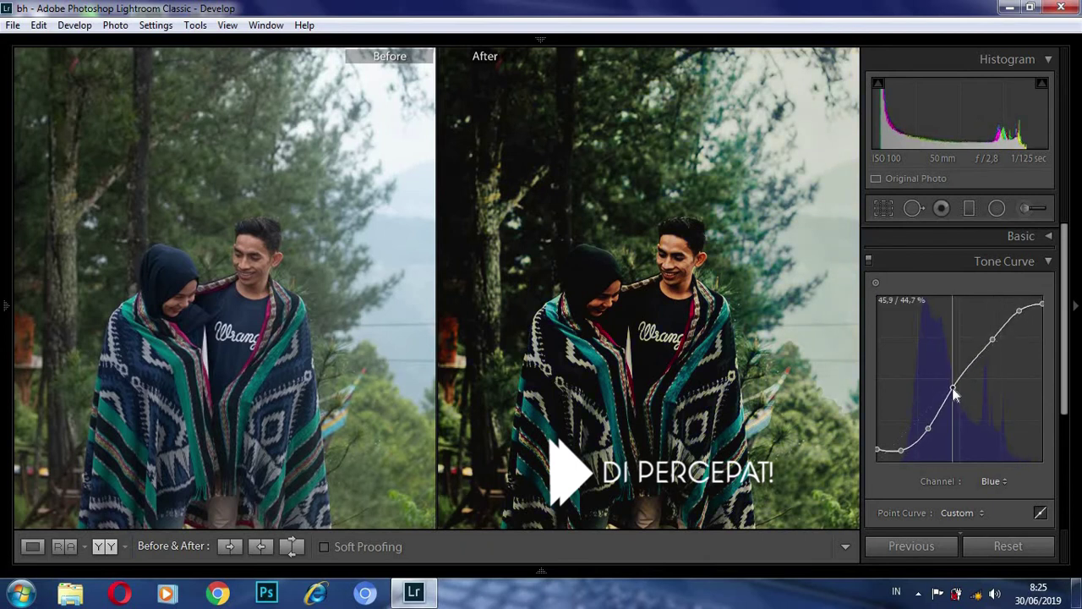
drag(927, 430, 878, 455)
drag(952, 389, 956, 390)
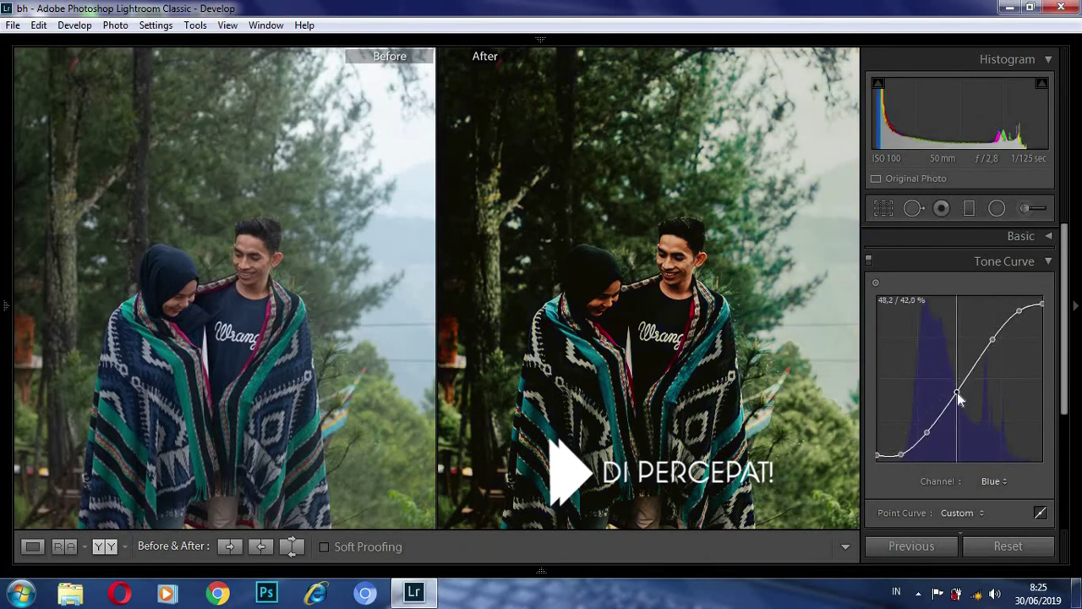
- Review the Red and RGB curves and fine-tune points on the Green curve
click(991, 480)
click(973, 520)
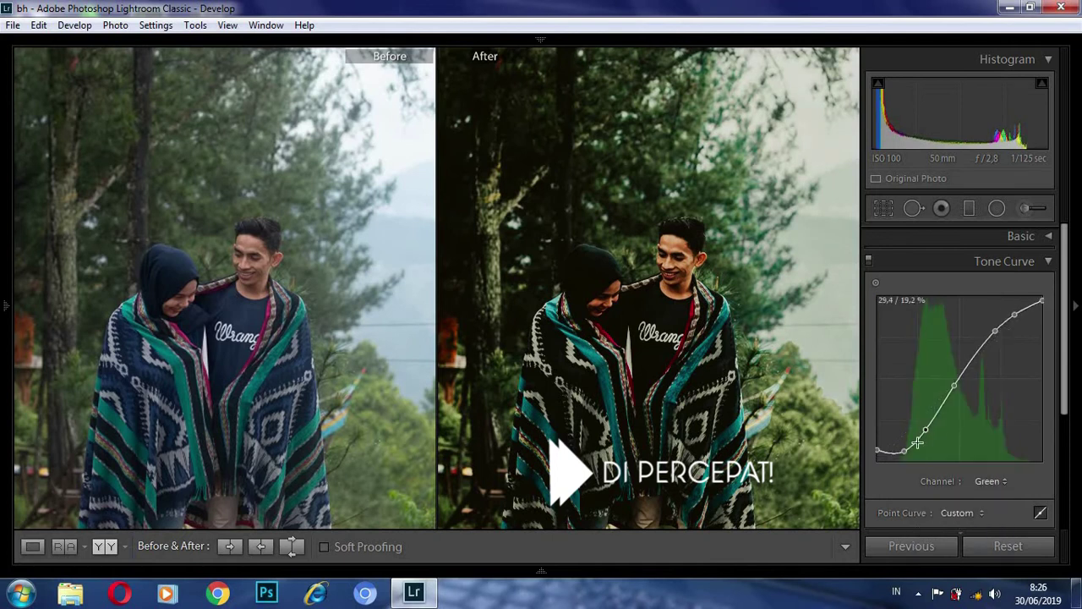
drag(925, 430, 927, 426)
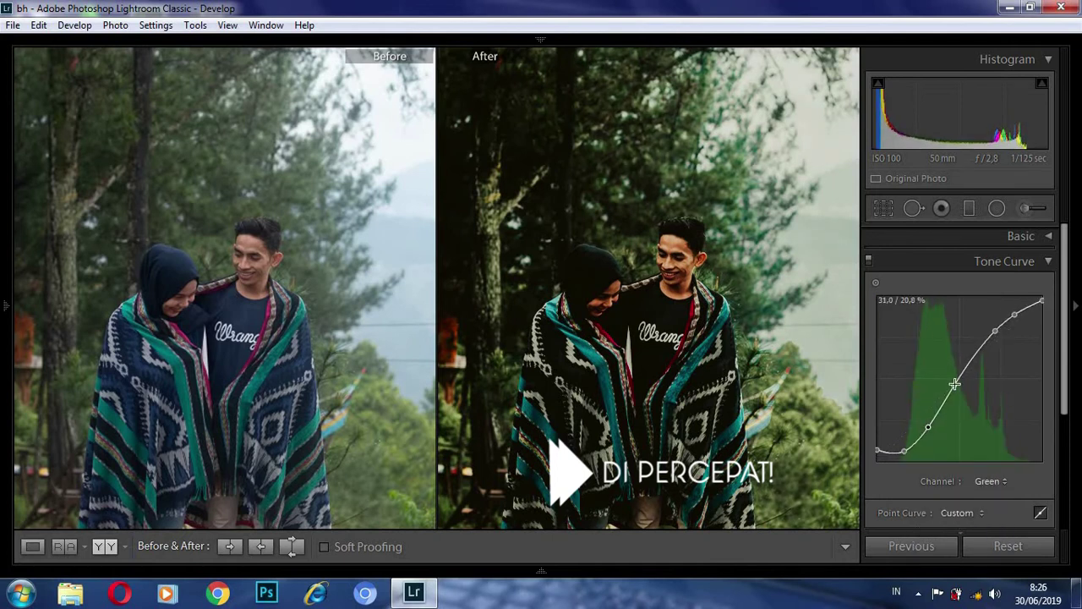
click(976, 481)
click(972, 507)
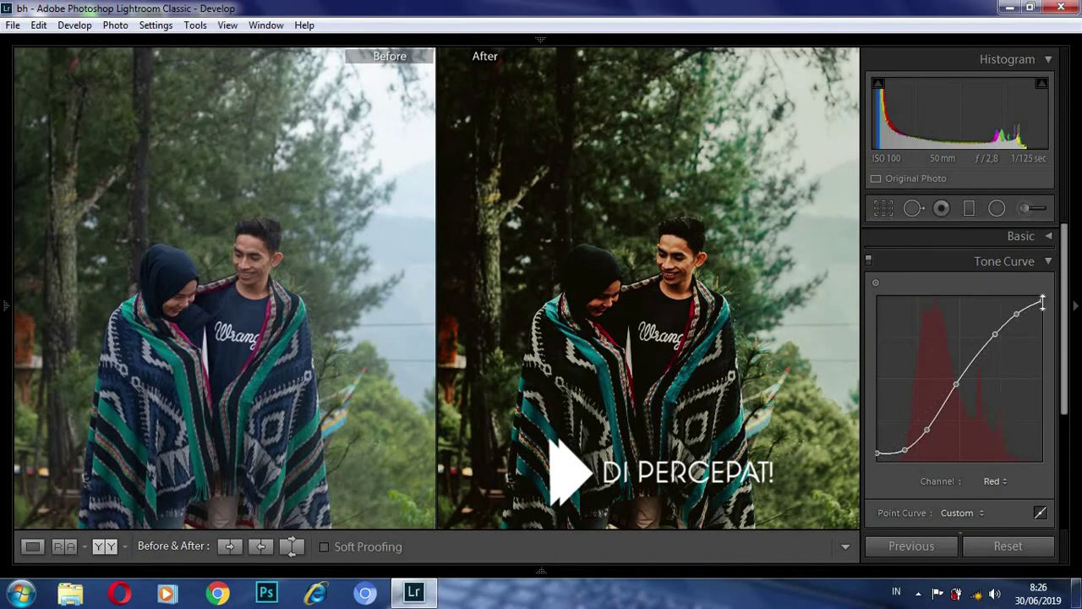
click(994, 480)
click(996, 498)
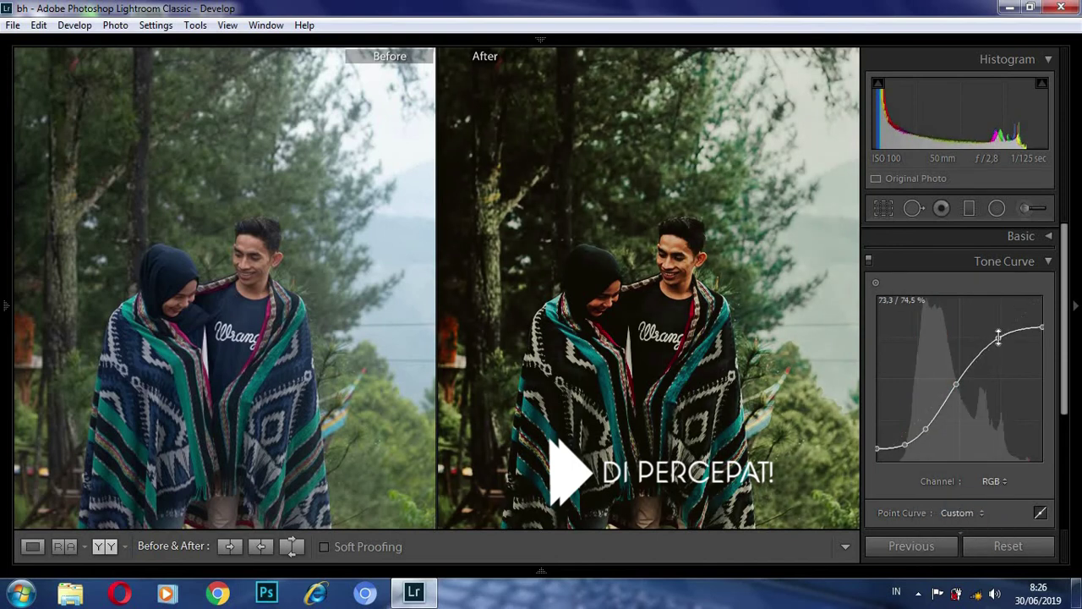
click(994, 480)
click(995, 508)
drag(961, 382, 995, 331)
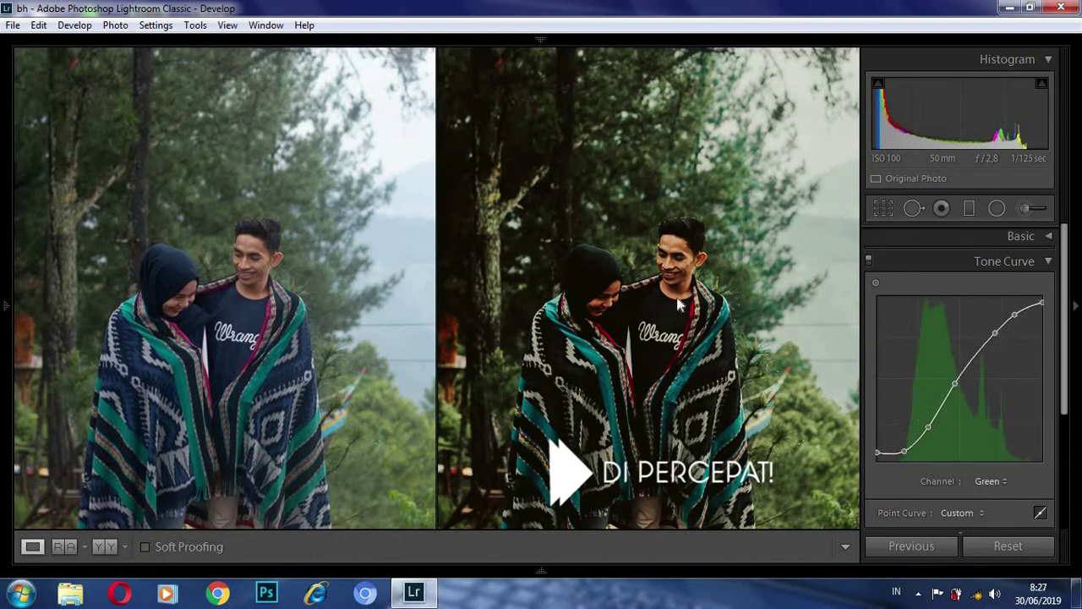
- Switch to the single Loupe view and set the Tone Curve channel to Green
key(y)
click(990, 481)
click(994, 554)
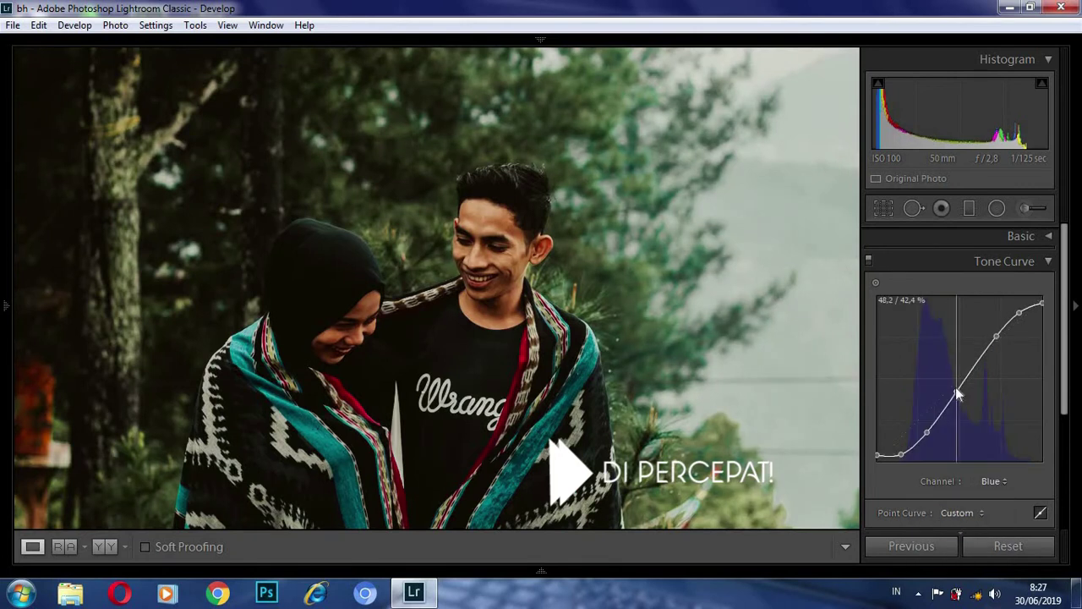
click(994, 480)
click(994, 529)
- Raise the green curve's black point, then collapse Tone Curve and hide the right panel
drag(882, 454, 879, 451)
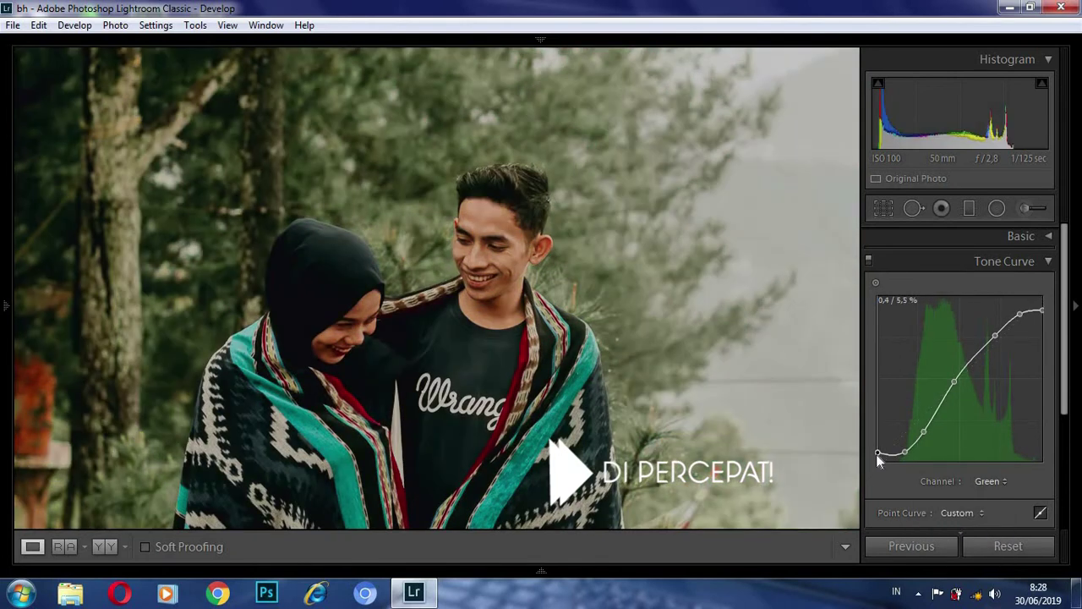
click(1049, 261)
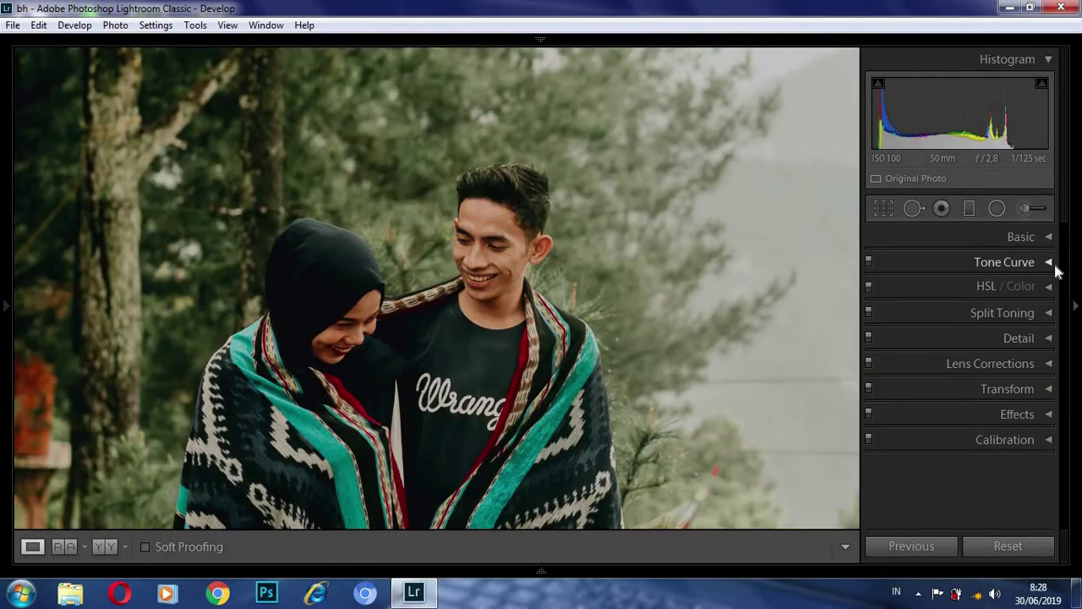
click(1075, 307)
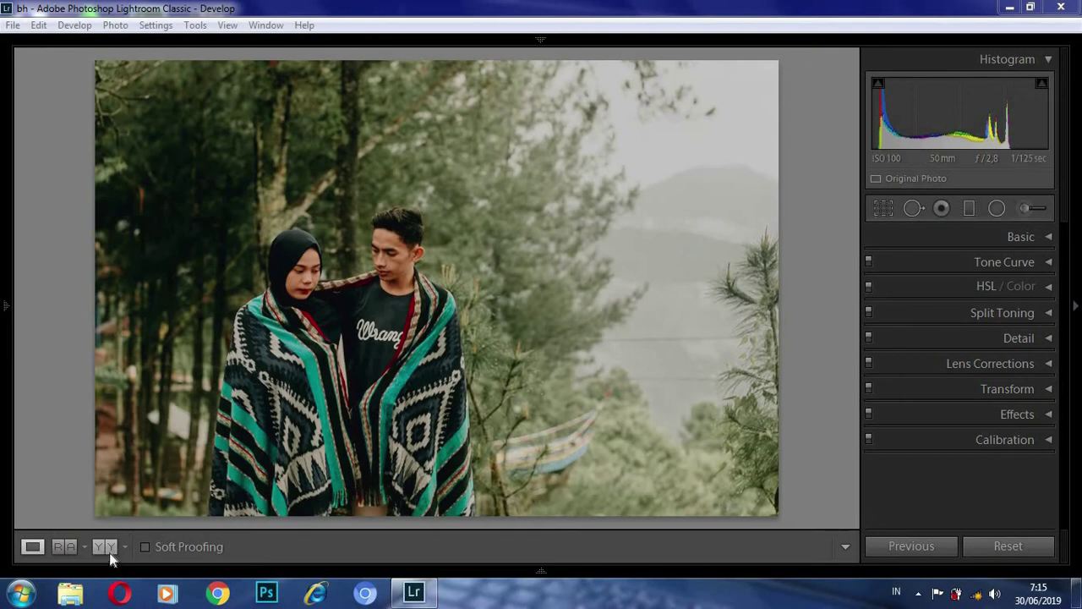
- Show a left/right Before/After with the right panel hidden, then switch to top/bottom
click(107, 548)
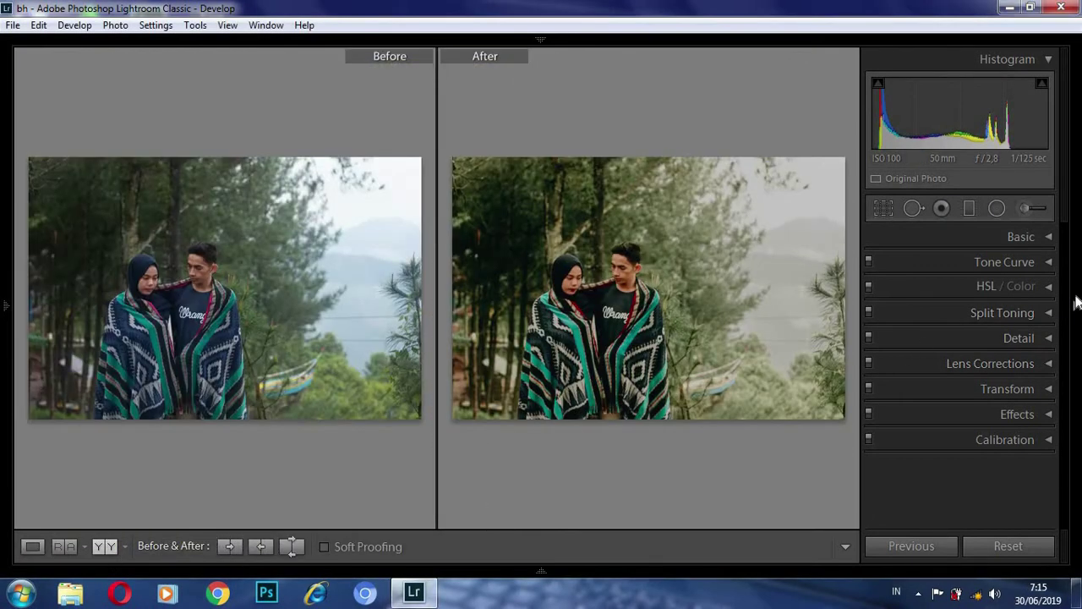
click(1077, 303)
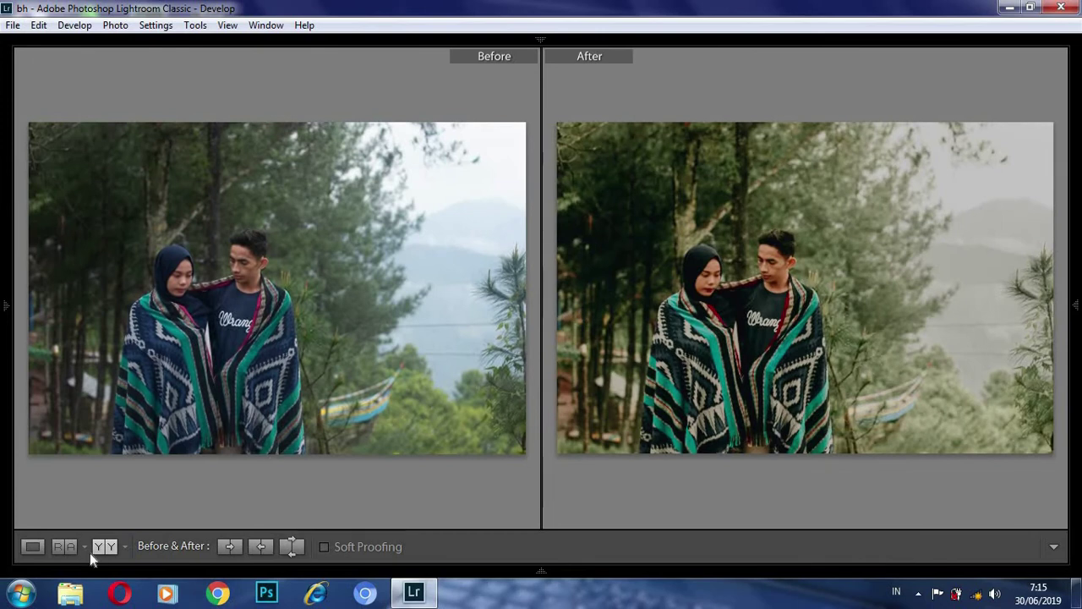
click(100, 550)
click(100, 550)
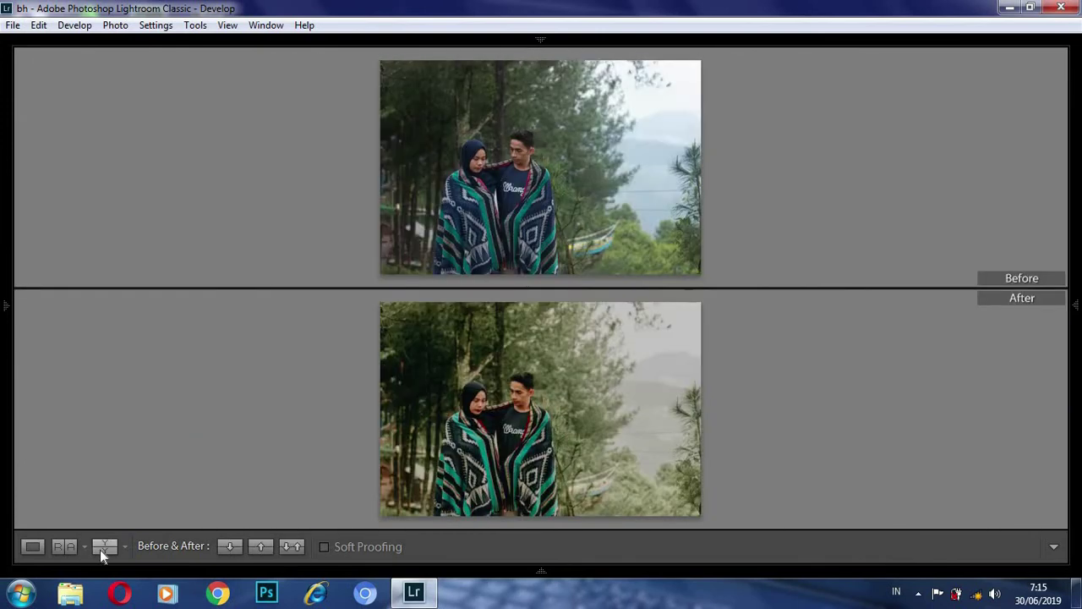
- Cycle the comparison back to side by side, then return to the single Loupe view
click(100, 550)
click(100, 549)
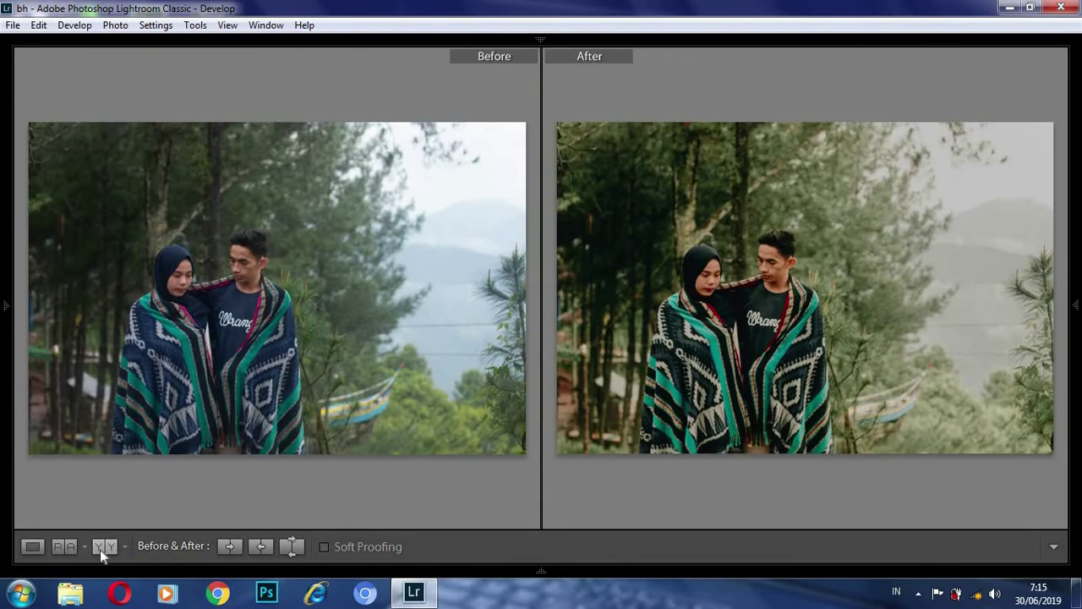
click(34, 547)
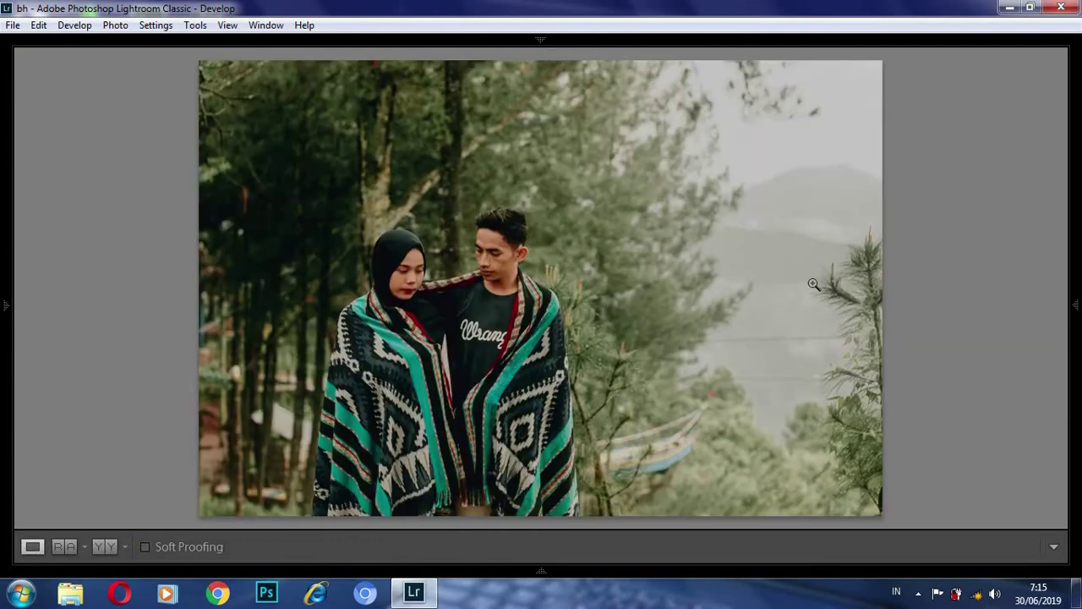
right_click(611, 271)
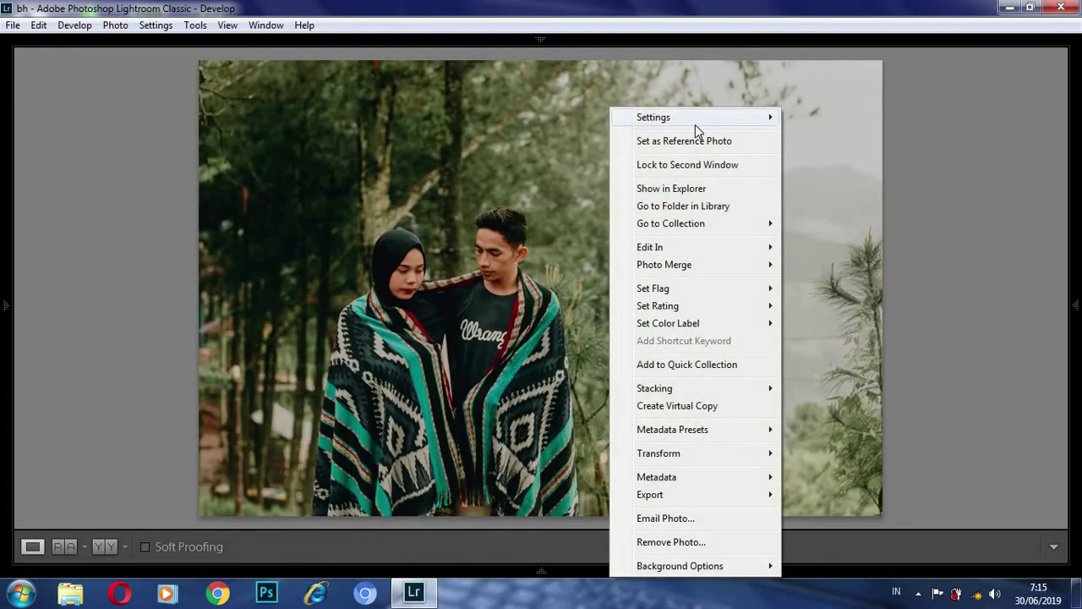
- Copy the pine-tree shot's checked develop settings and paste them onto IMG_9126
click(807, 183)
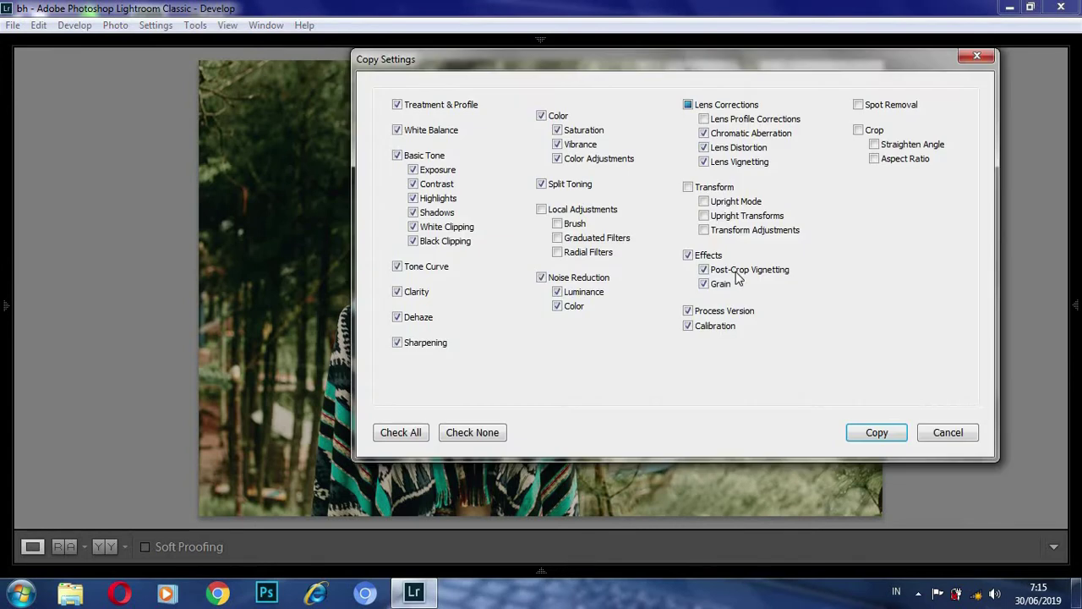
click(871, 433)
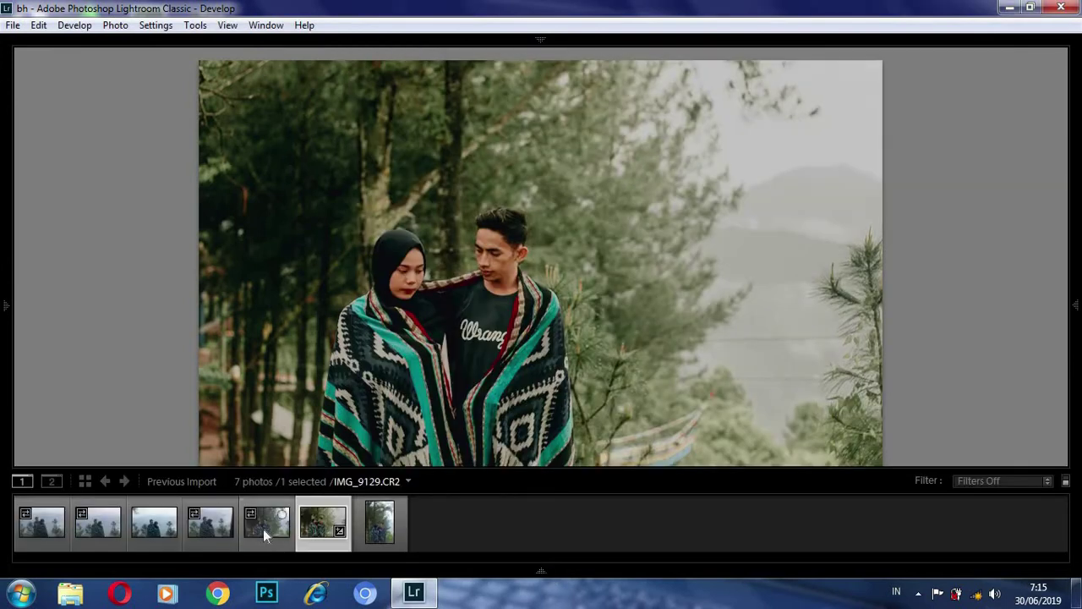
click(208, 527)
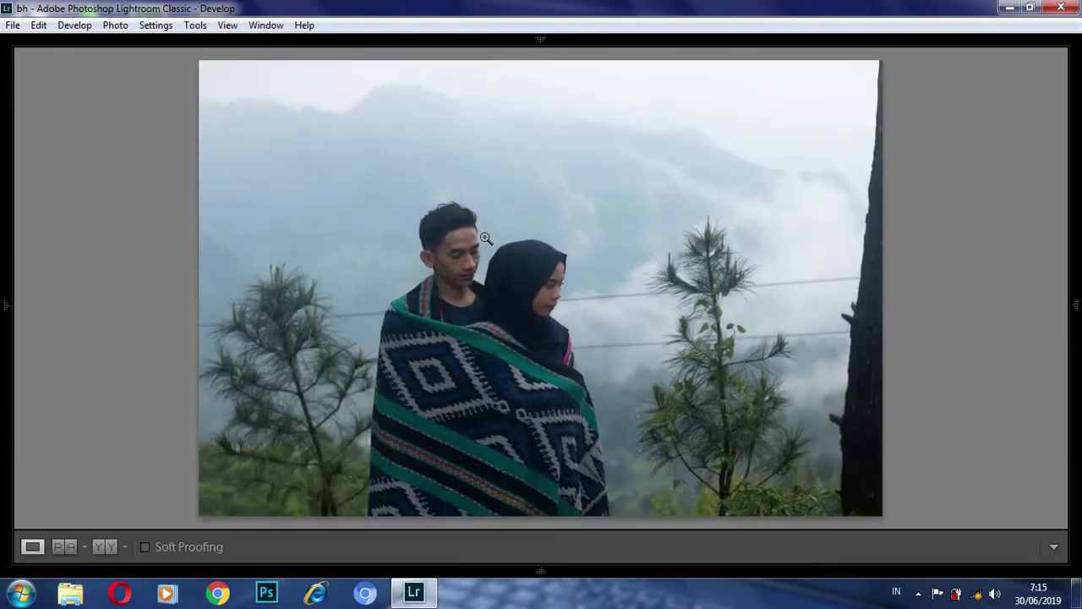
right_click(485, 236)
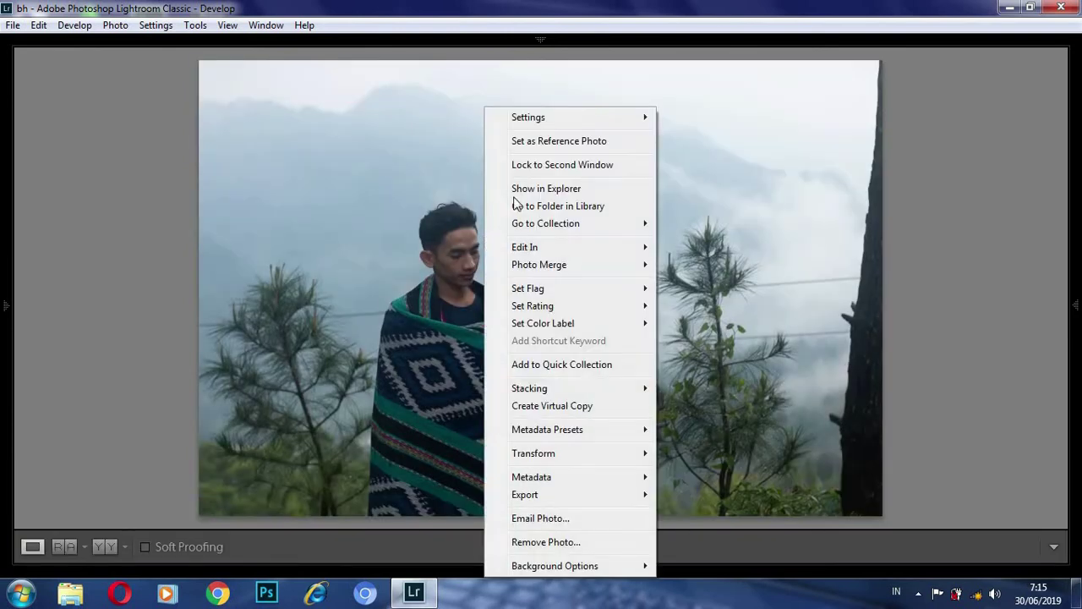
mouse_move(528, 117)
click(702, 200)
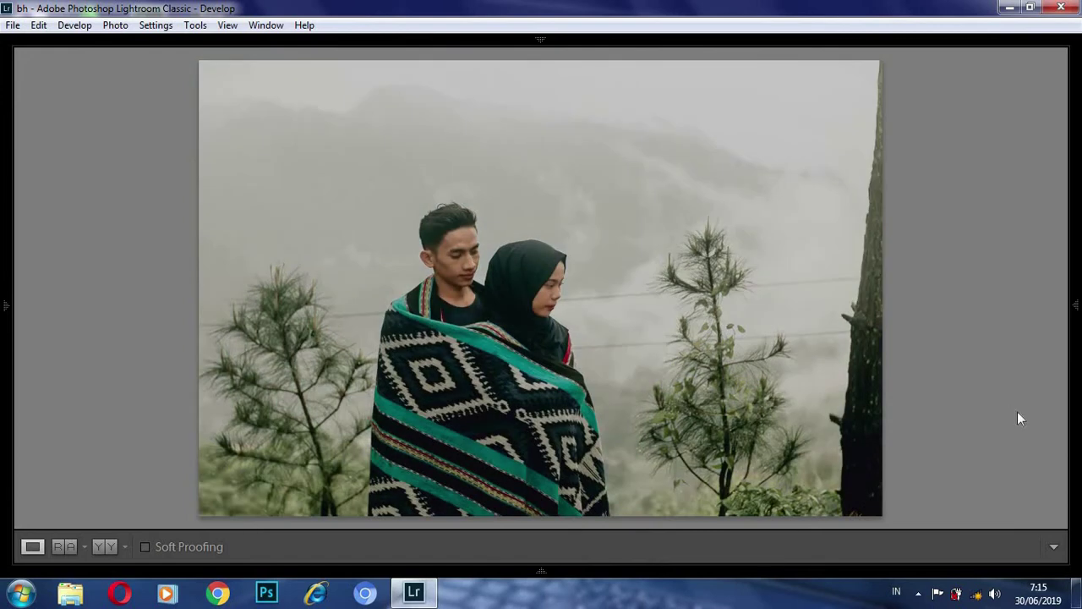
click(1076, 306)
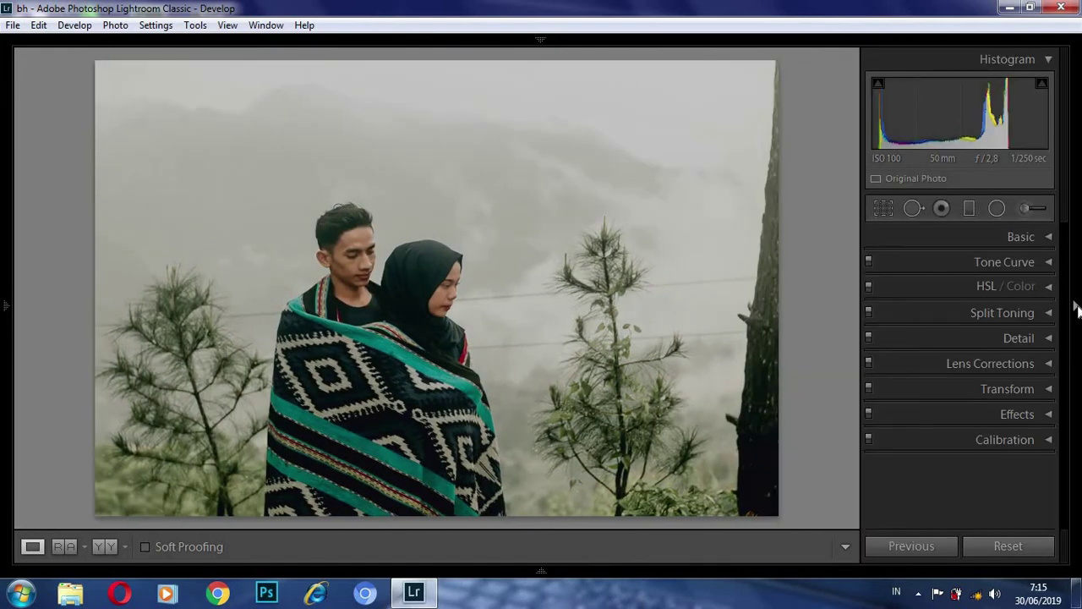
- Lower exposure from +0.35 to +0.24, then view a side-by-side Before/After with panels hidden
click(1050, 237)
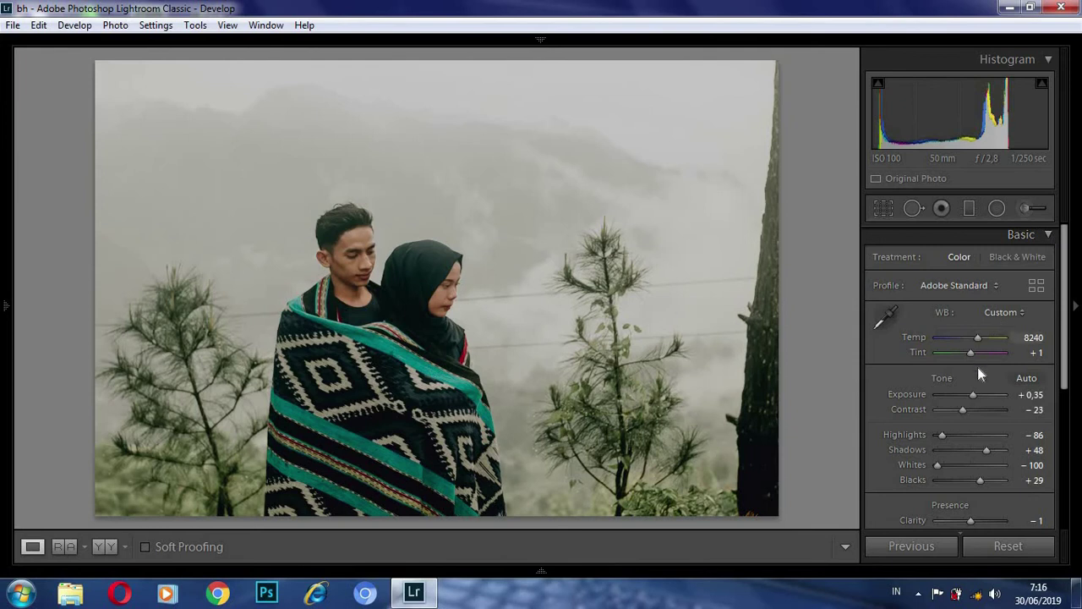
drag(973, 396, 972, 397)
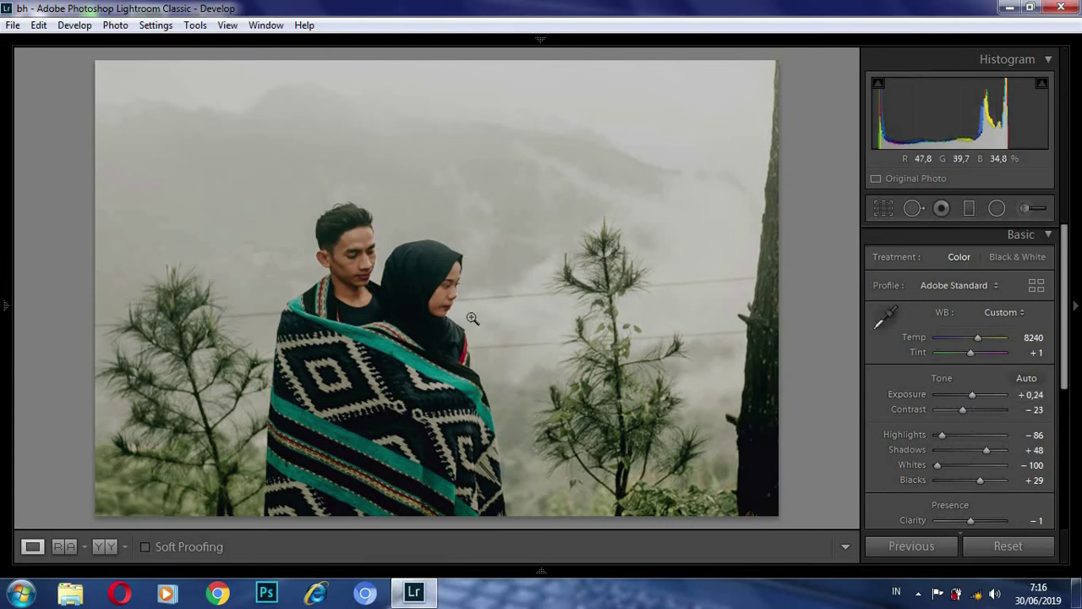
click(105, 547)
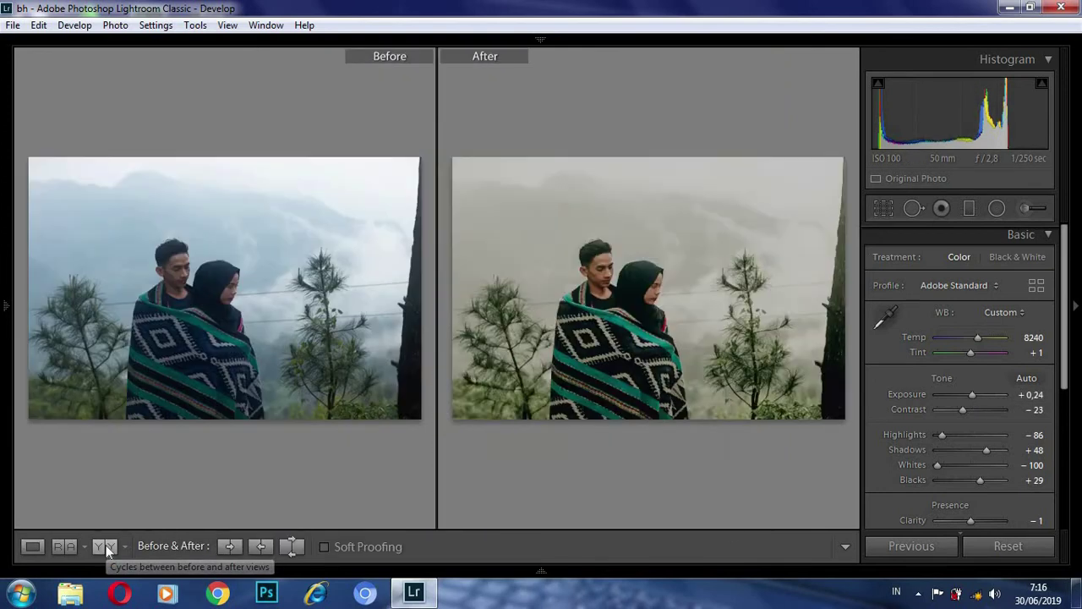
click(1075, 306)
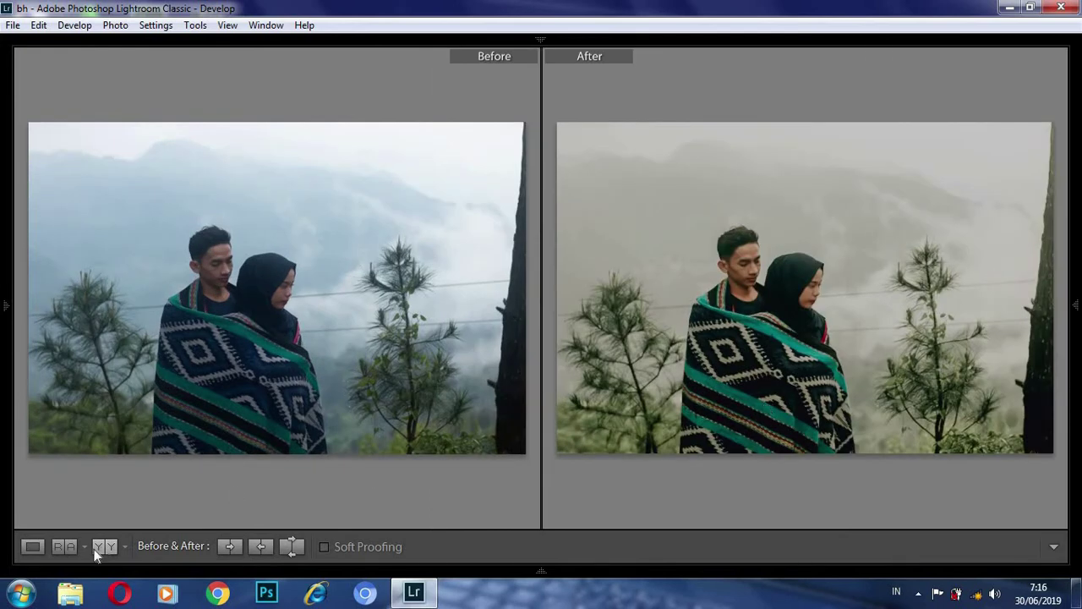
- Cycle through split and top/bottom comparisons, then return to Loupe with panels and filmstrip shown
click(102, 546)
click(103, 546)
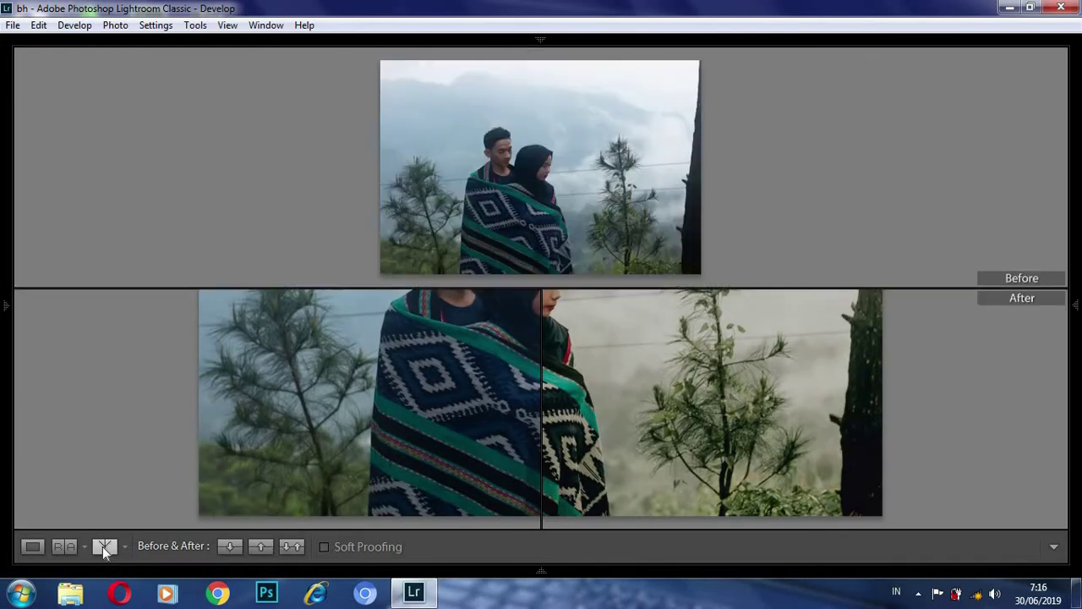
click(103, 546)
click(33, 546)
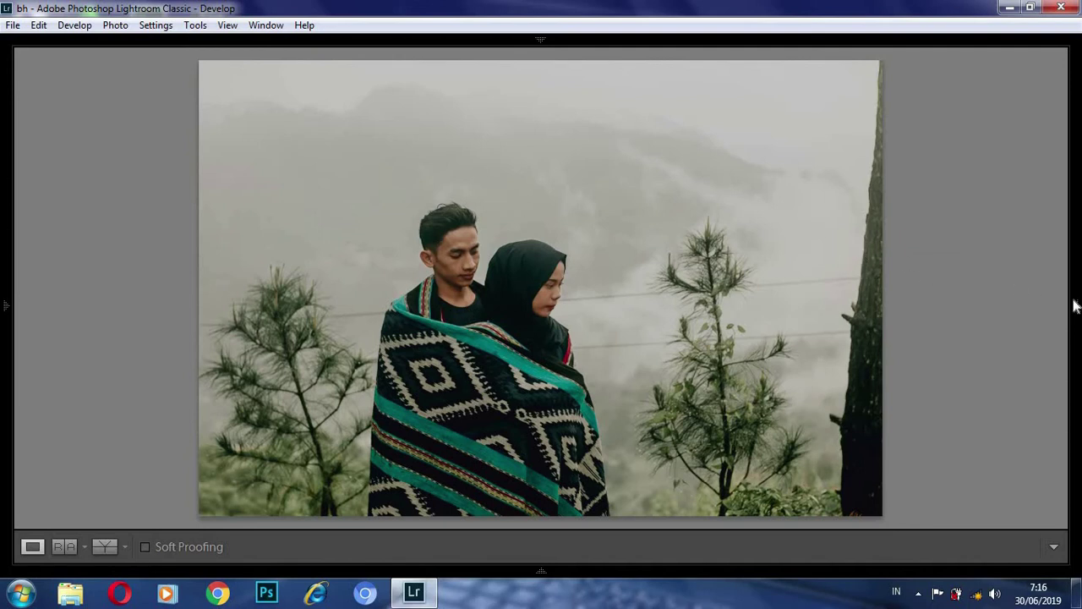
click(1075, 306)
click(541, 570)
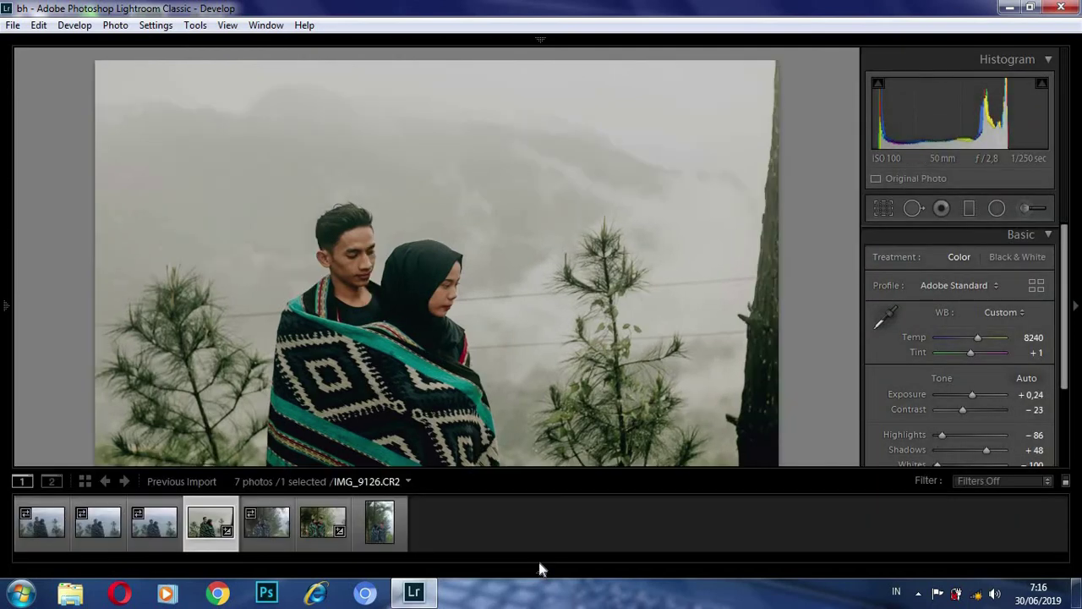
- Browse IMG_9125 and IMG_9124, then paste the copied grade onto IMG_9131
click(149, 527)
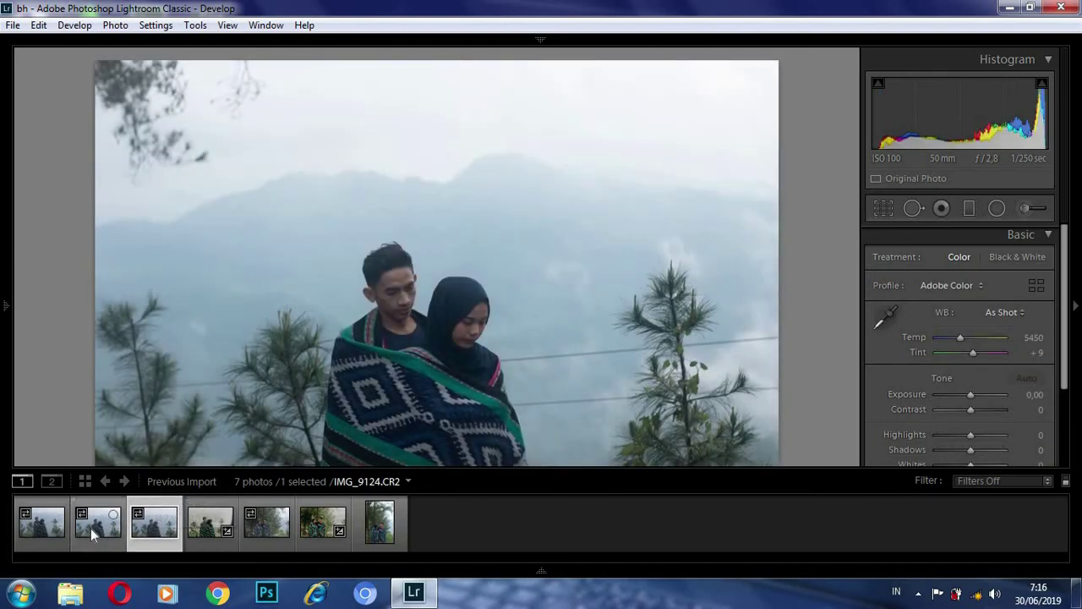
click(93, 528)
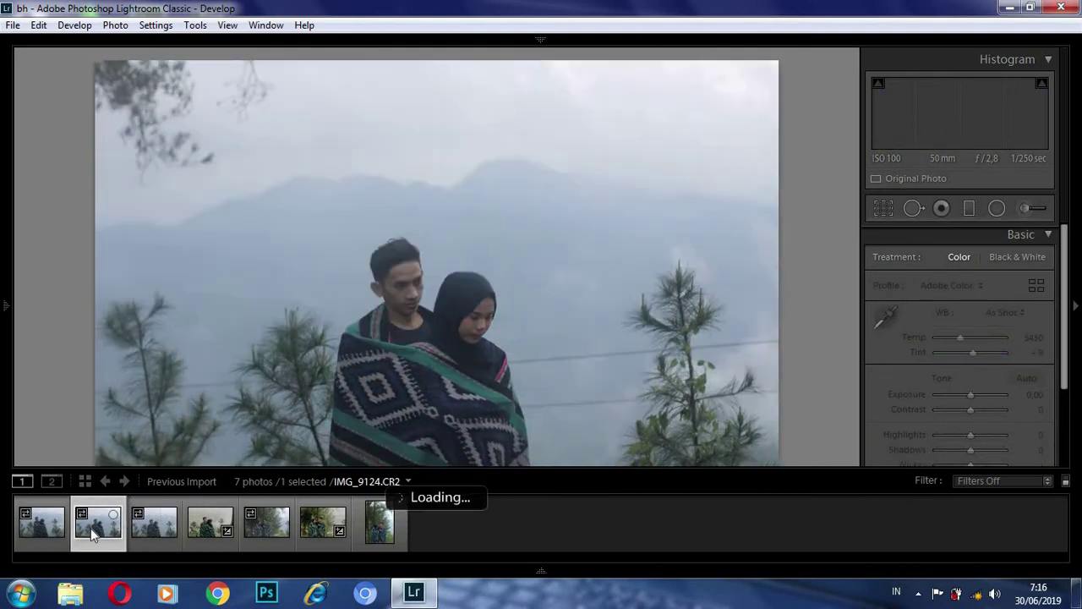
click(391, 531)
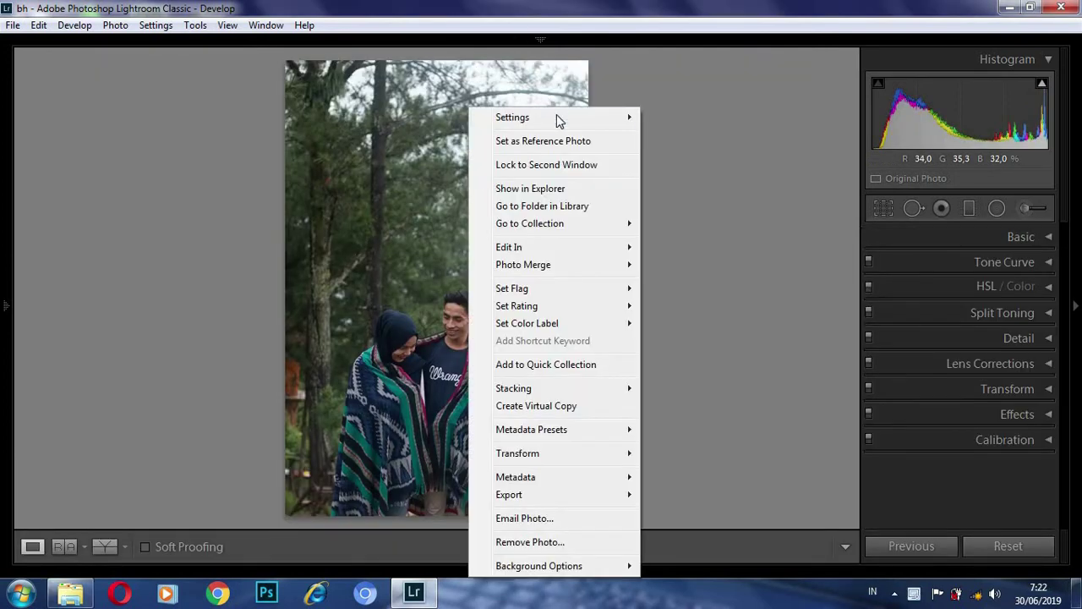
click(676, 200)
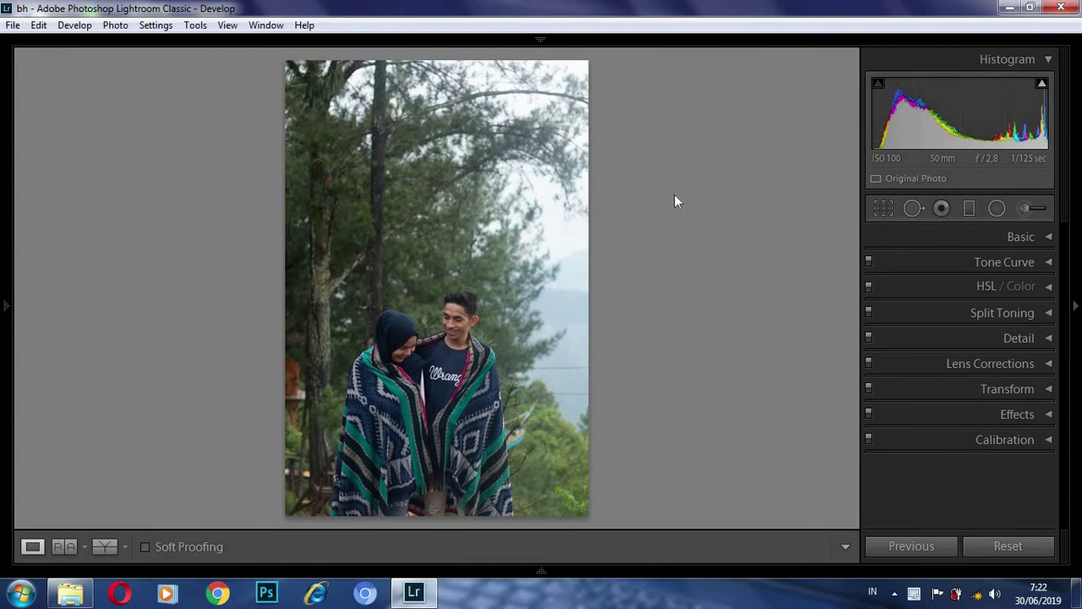
- Compare IMG_9131 side by side with its original, zooming 1:1 on the man's face
click(103, 546)
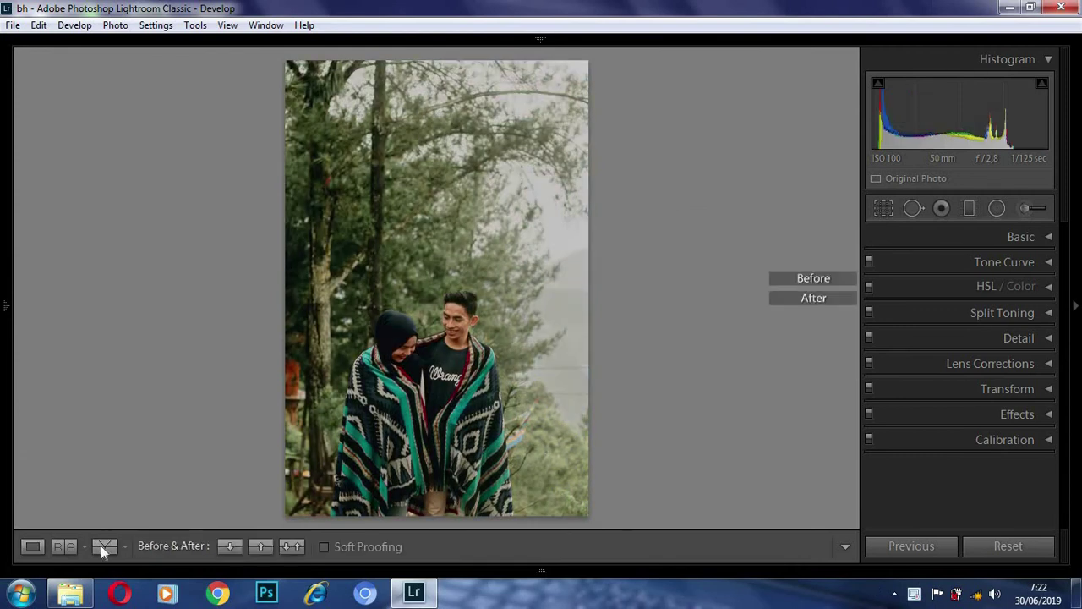
click(1076, 307)
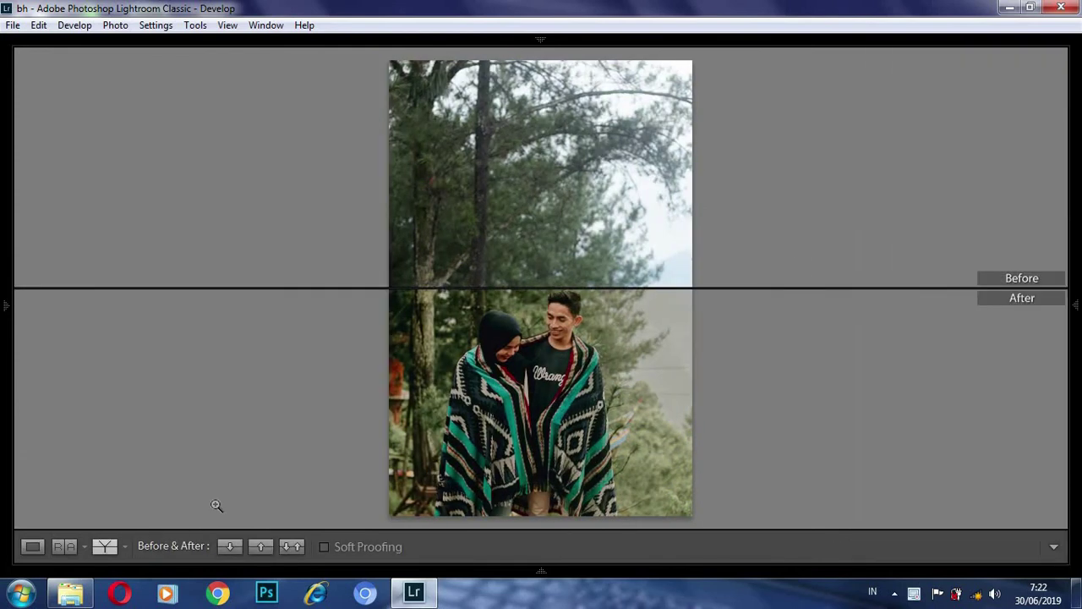
click(100, 548)
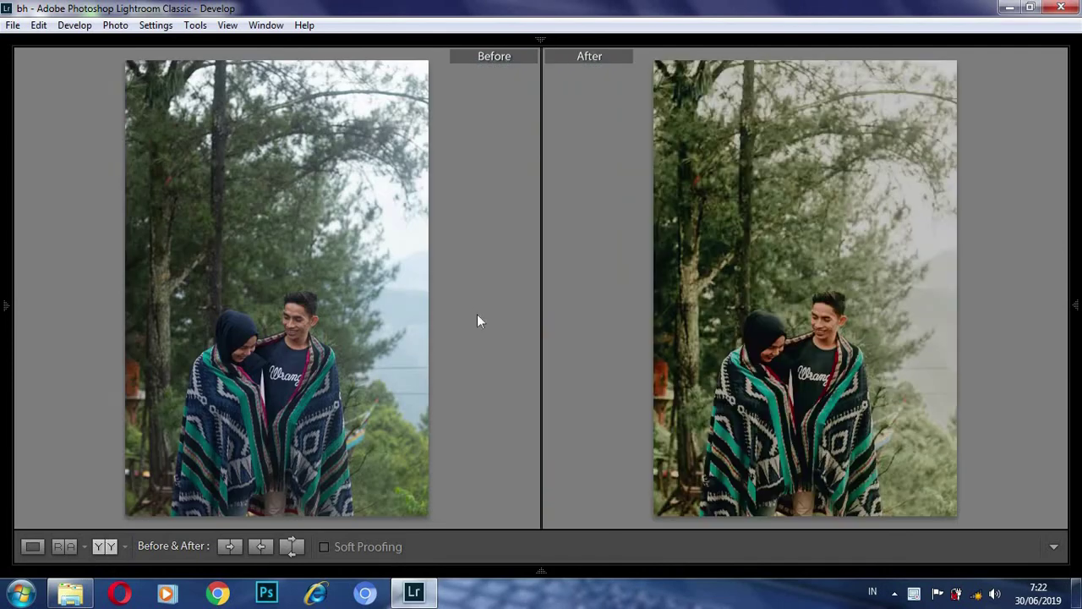
click(839, 341)
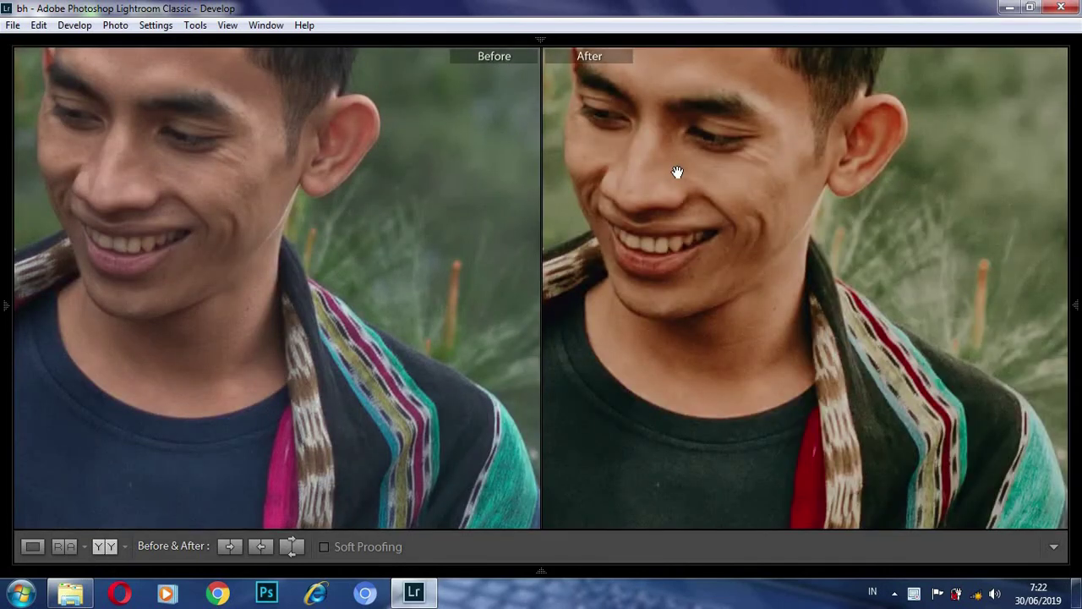
drag(677, 171, 740, 303)
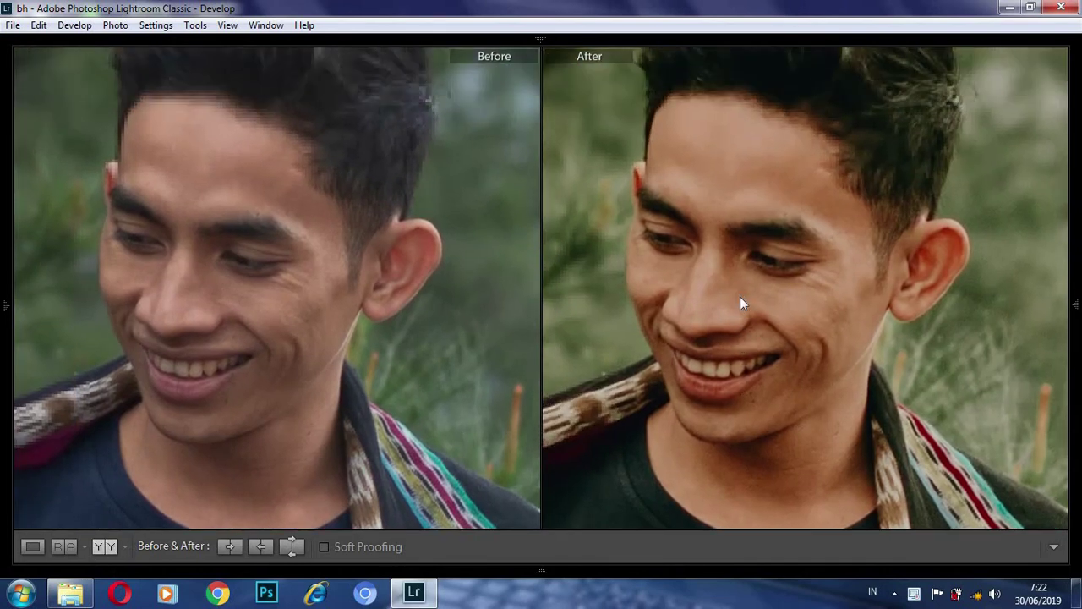
click(740, 303)
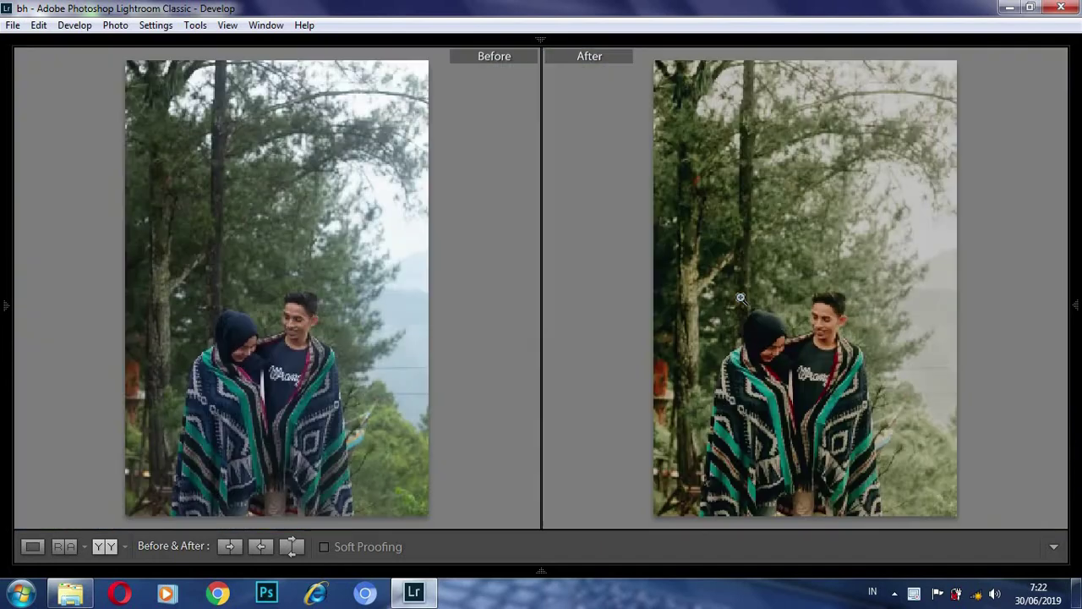
- Zoom in on the woman's face, try top/bottom comparisons, then return to Loupe view
click(770, 346)
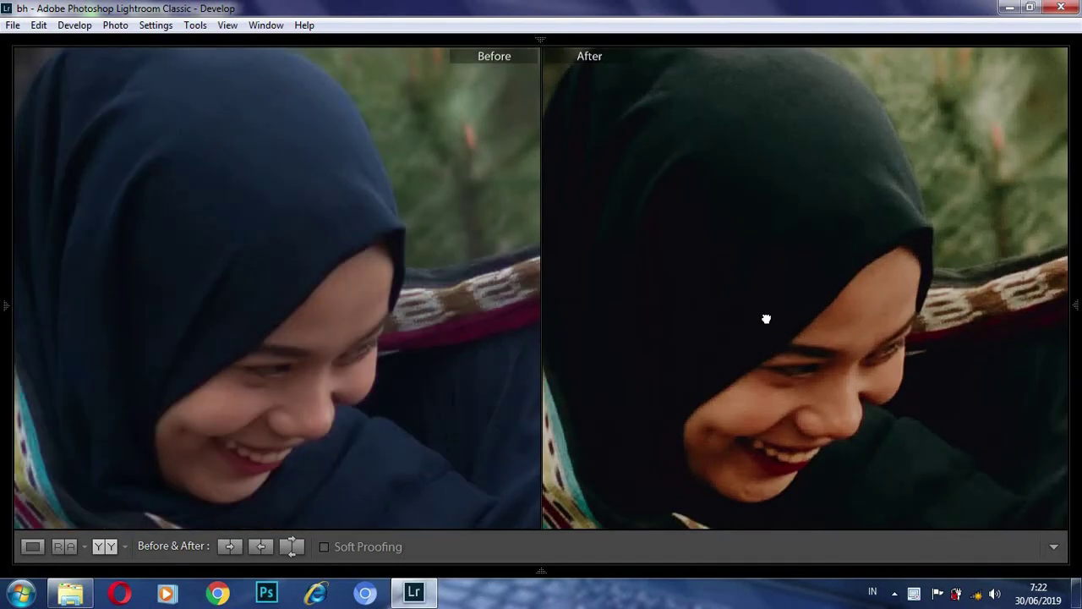
drag(766, 319, 756, 251)
click(809, 281)
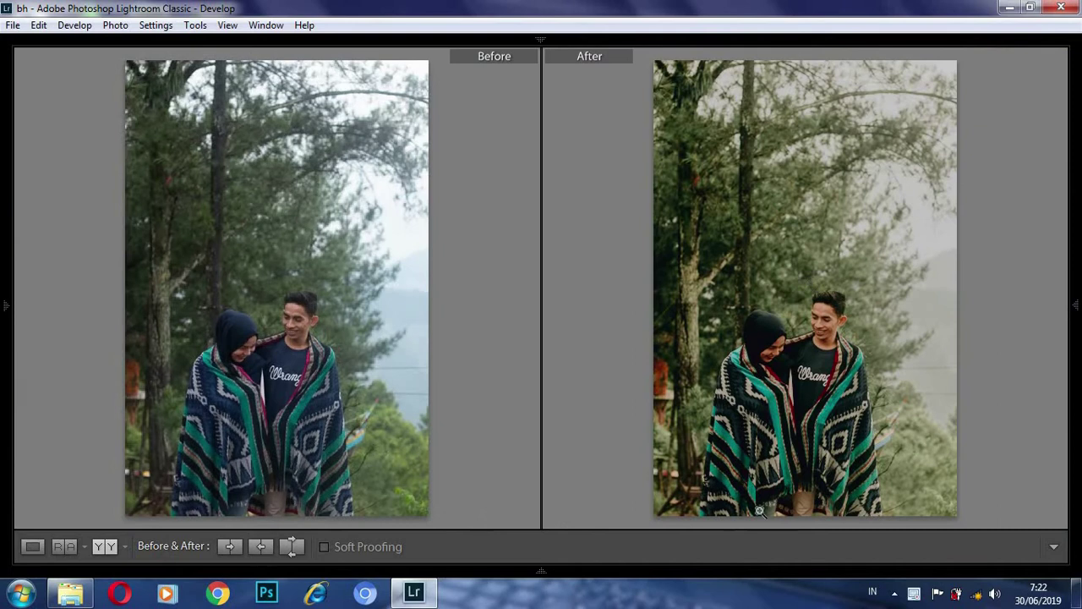
click(106, 546)
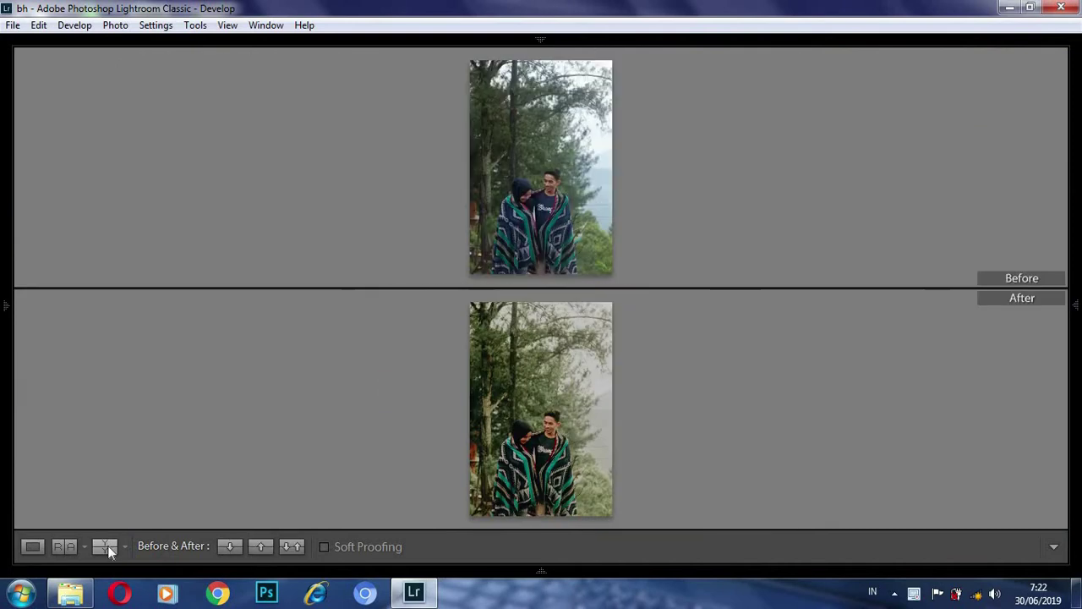
click(106, 546)
click(32, 546)
- Paint an Adjustment Brush mask over the couple at Exposure +0.17
click(1075, 305)
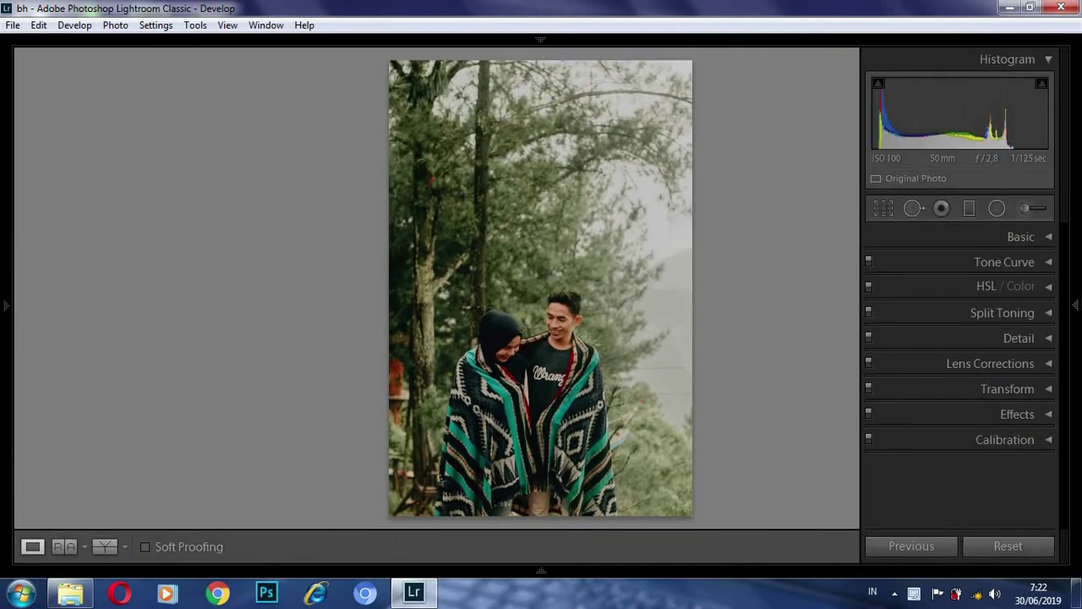
click(1030, 208)
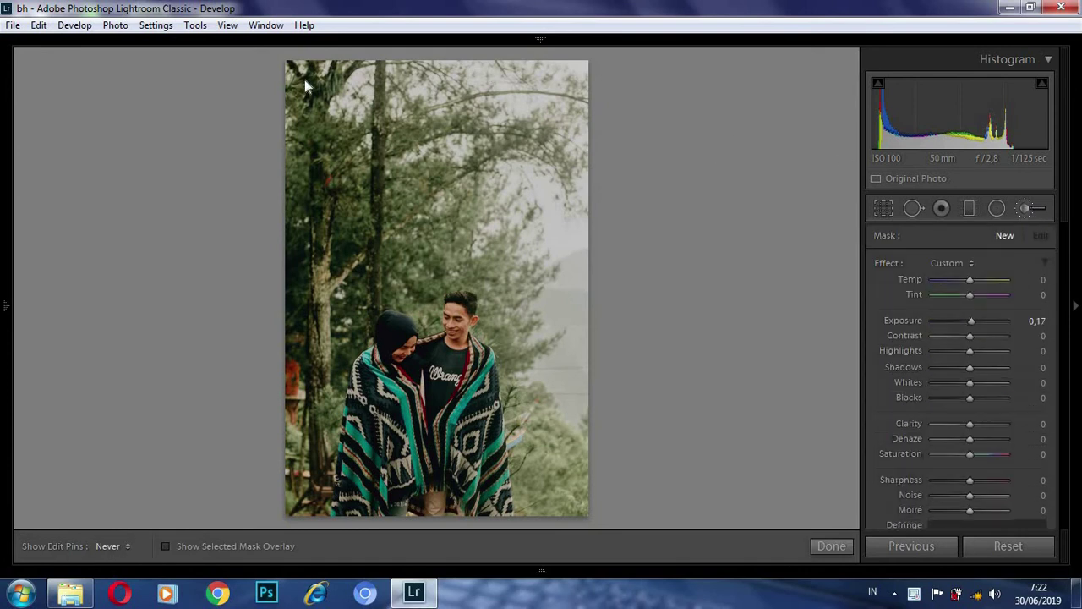
key(z)
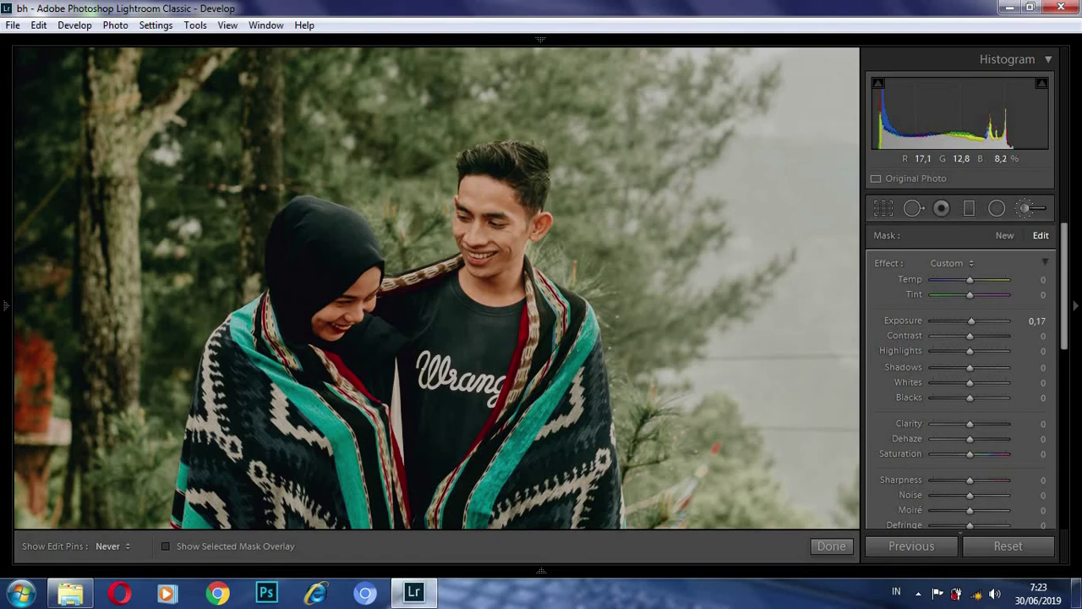
click(830, 547)
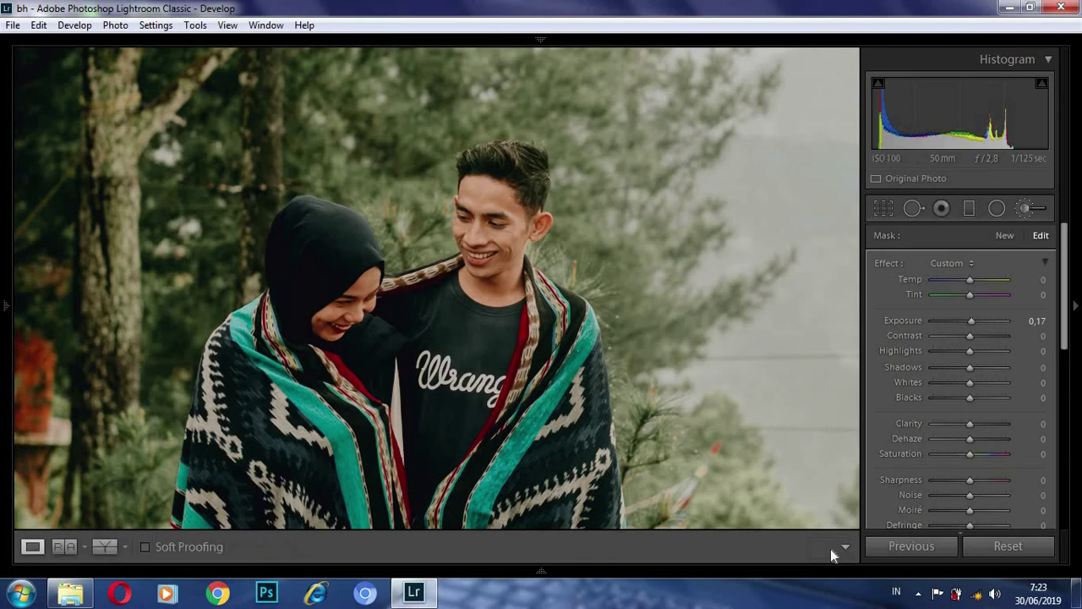
- Show the finished portrait beside its original, enlarged to fill the window
click(105, 550)
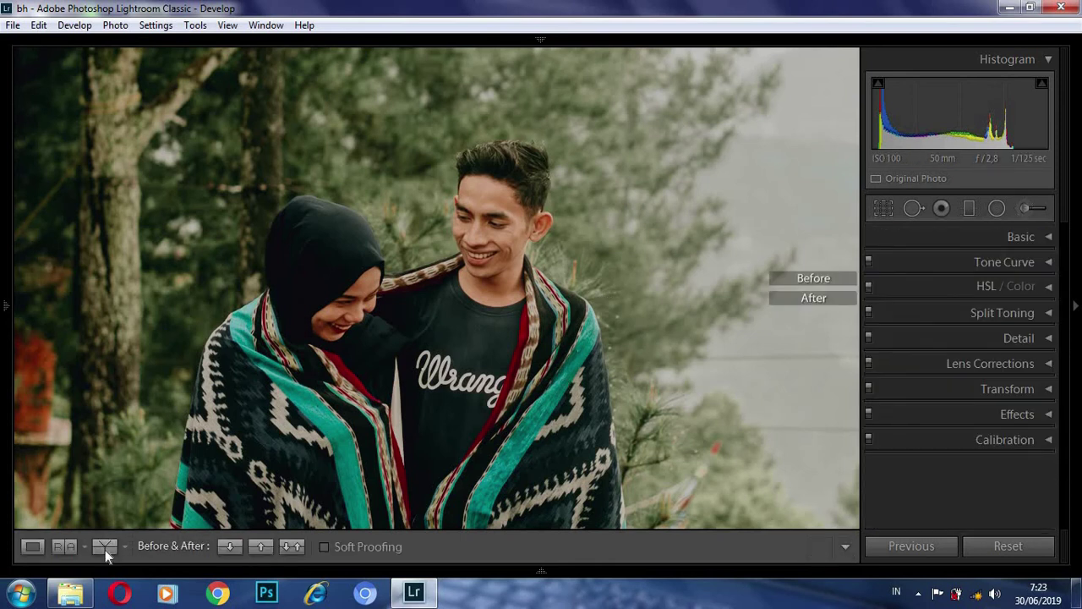
click(105, 550)
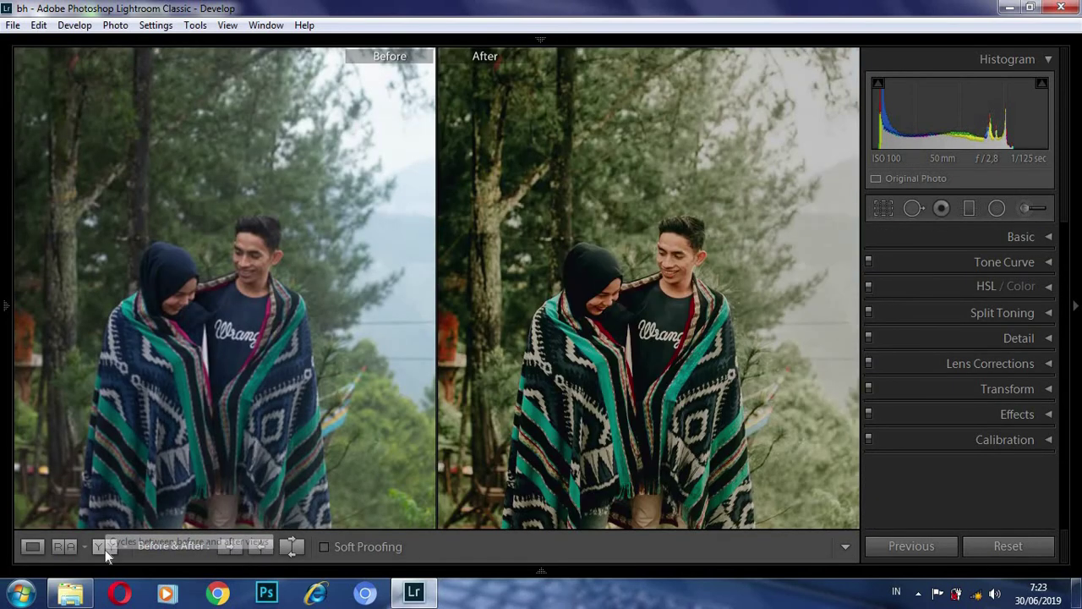
click(1076, 306)
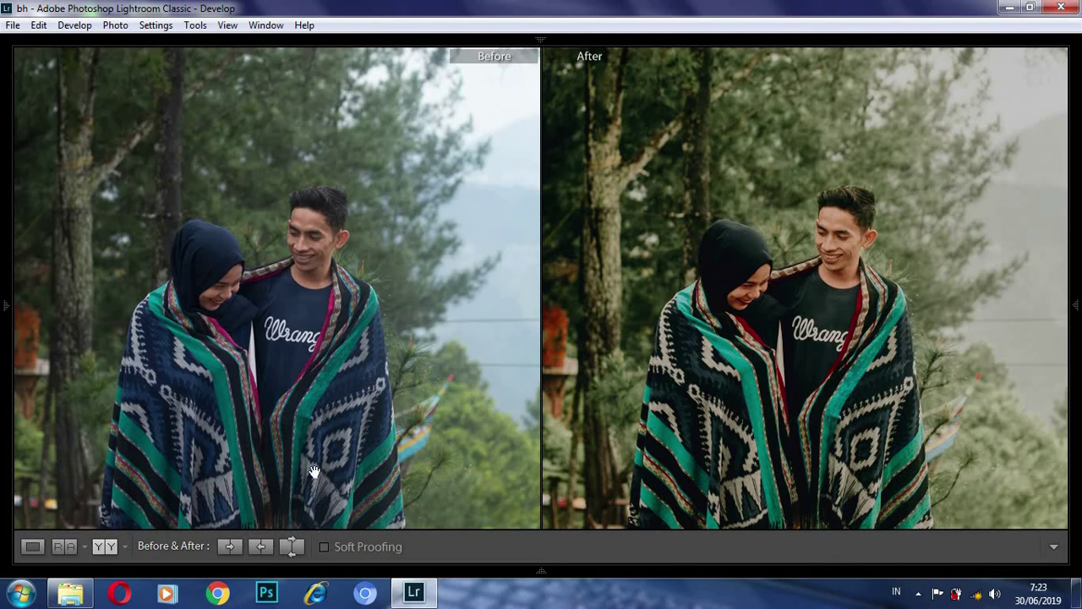
- Cycle through split and top/bottom layouts back to side by side, then reopen the right panel
click(106, 547)
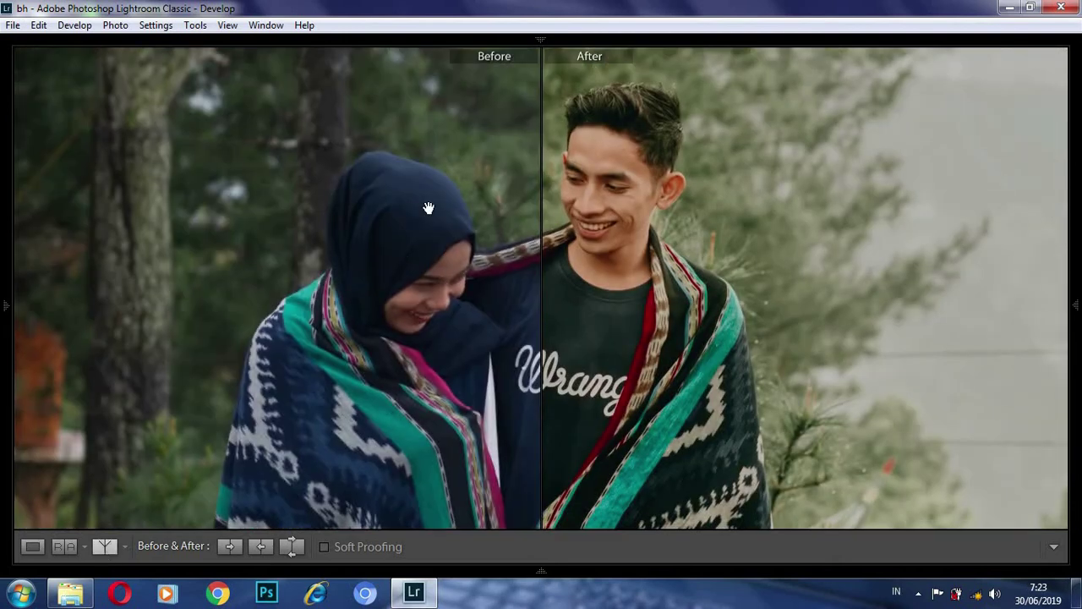
click(105, 546)
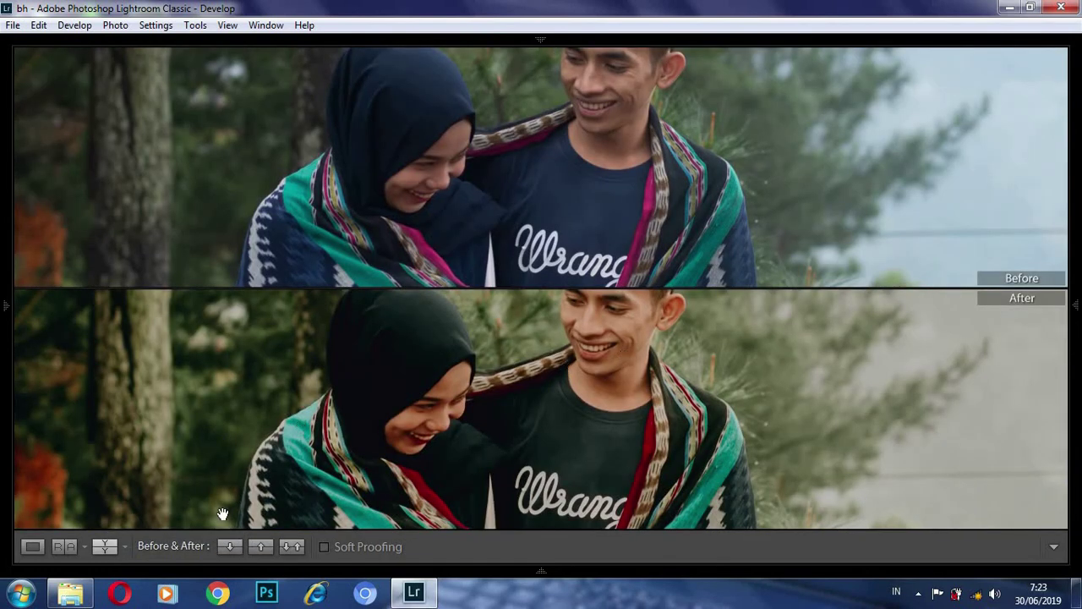
click(103, 547)
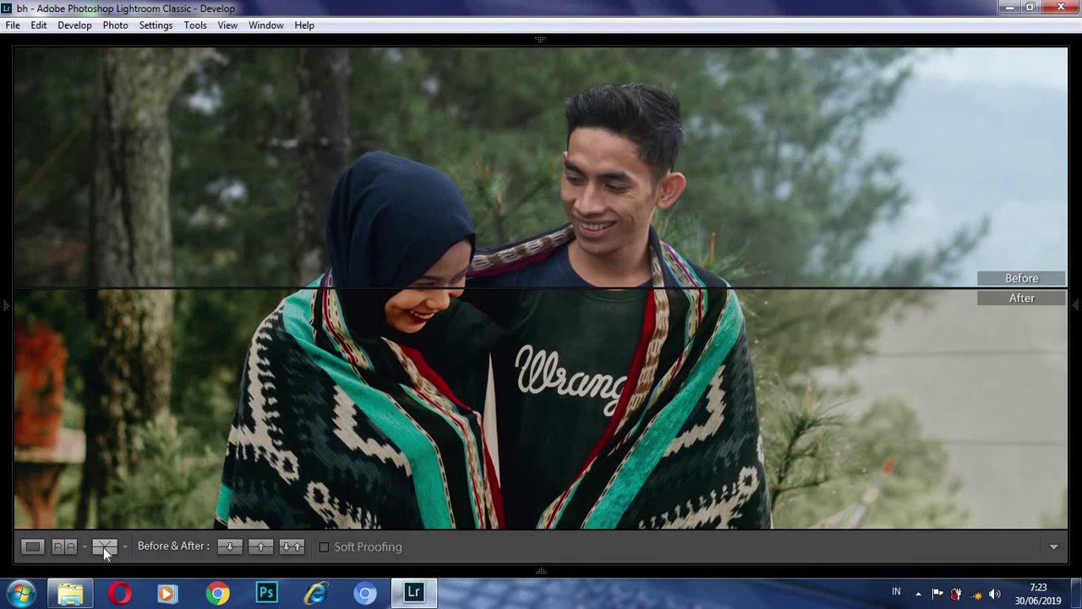
click(103, 547)
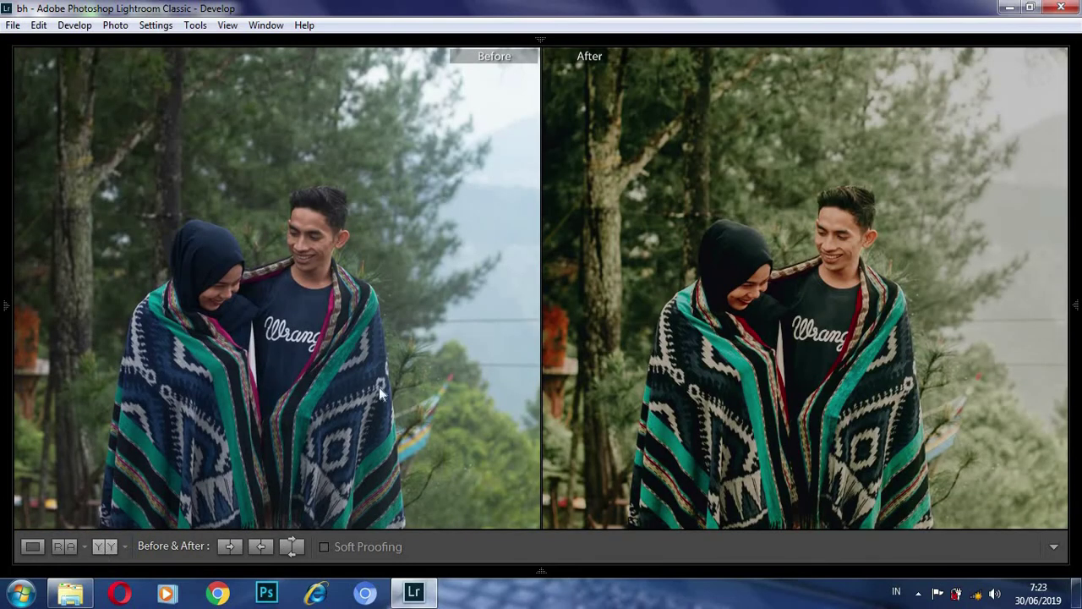
click(1077, 304)
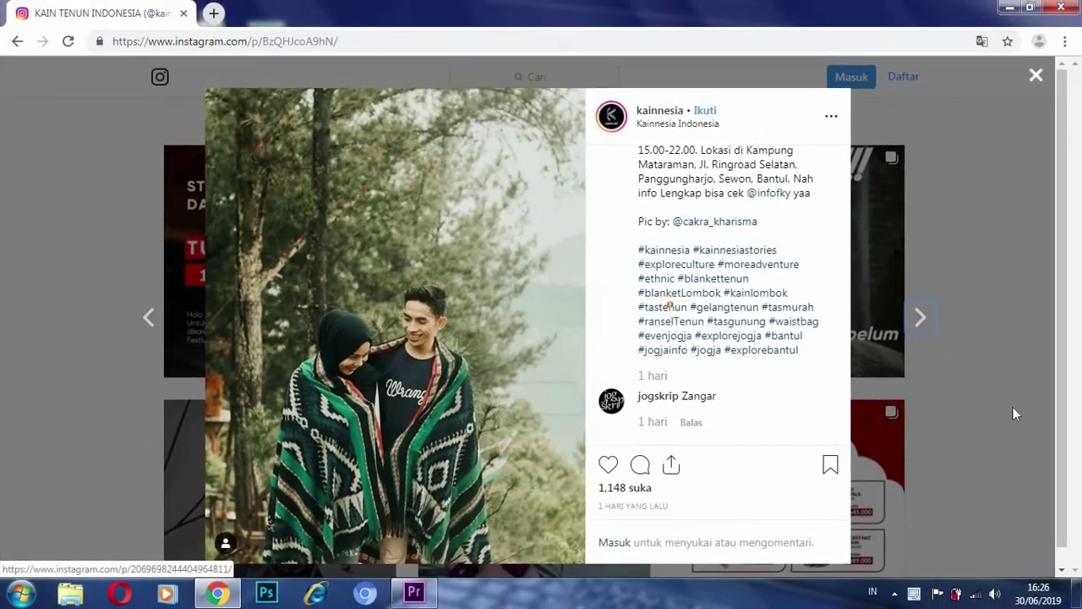
- Close the couple photo post and scroll to the top of the fabric shop's profile
click(1035, 87)
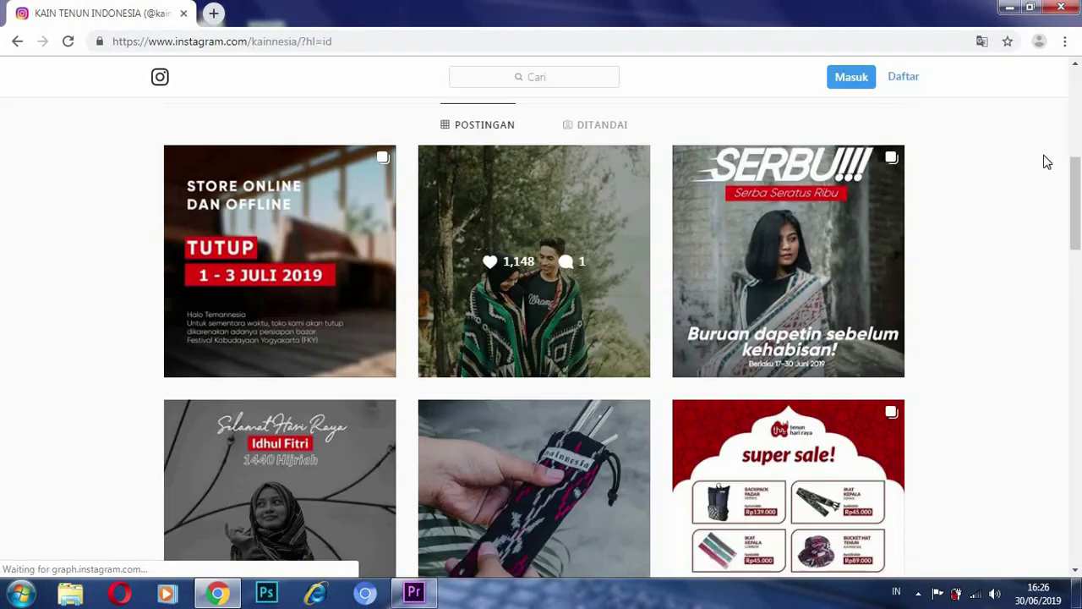
scroll(1077, 155, up, 3)
drag(1076, 154, 1076, 108)
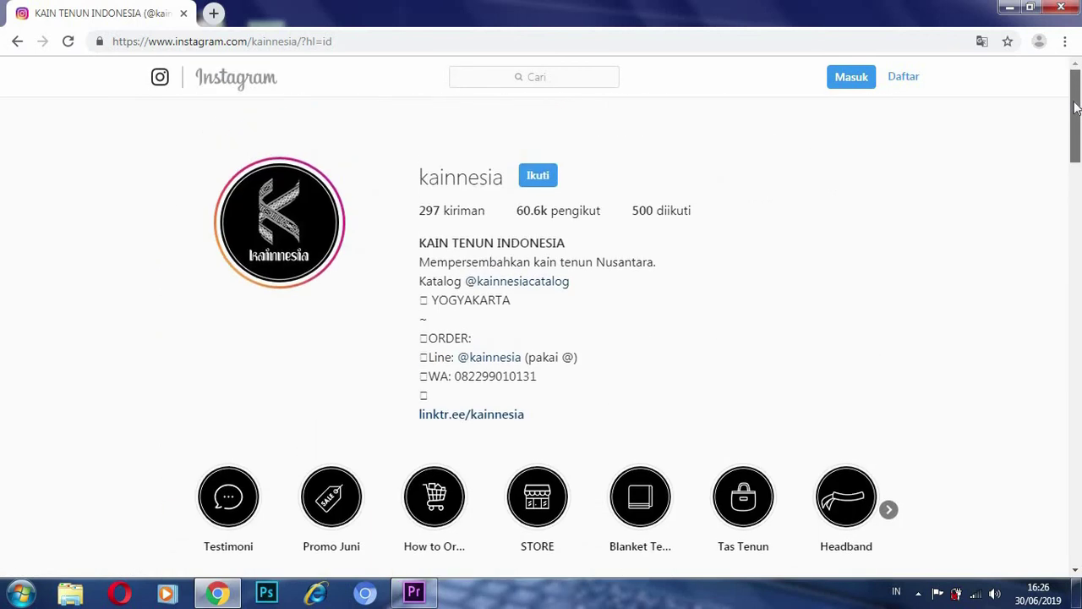